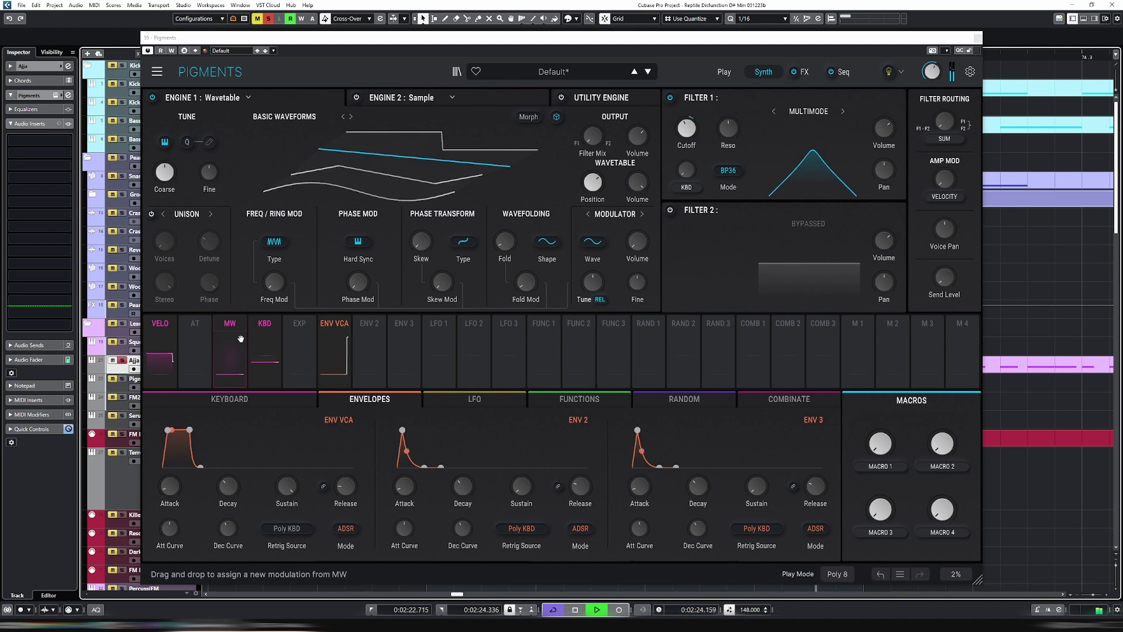
- Stop playback and look over the synth's sequencer settings before returning to the synthesis page
key("space")
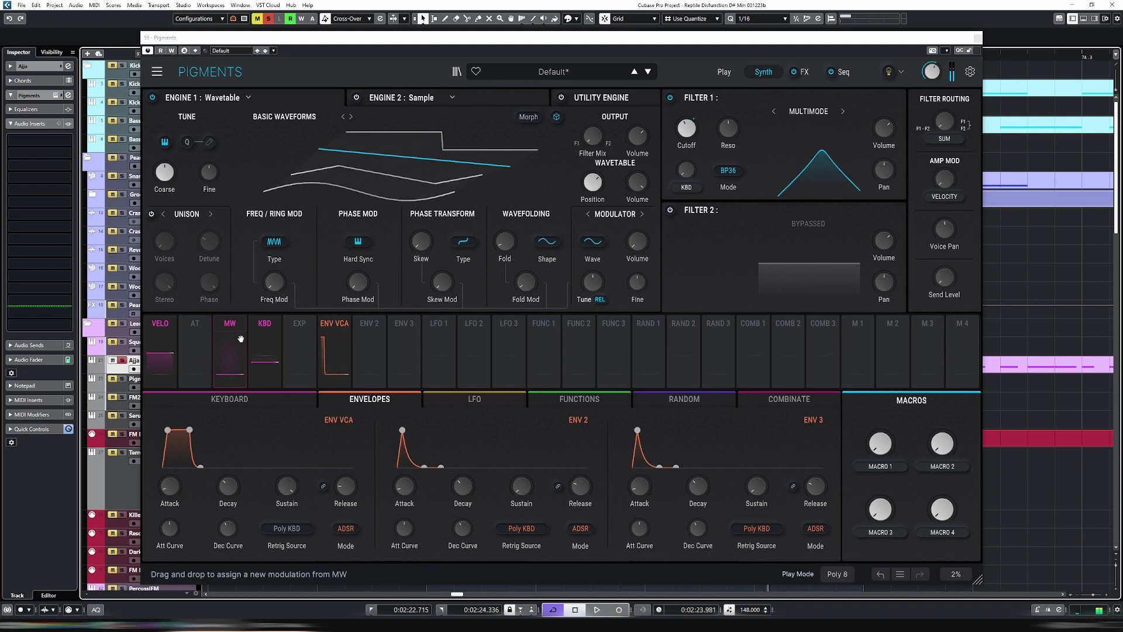
left_click(845, 72)
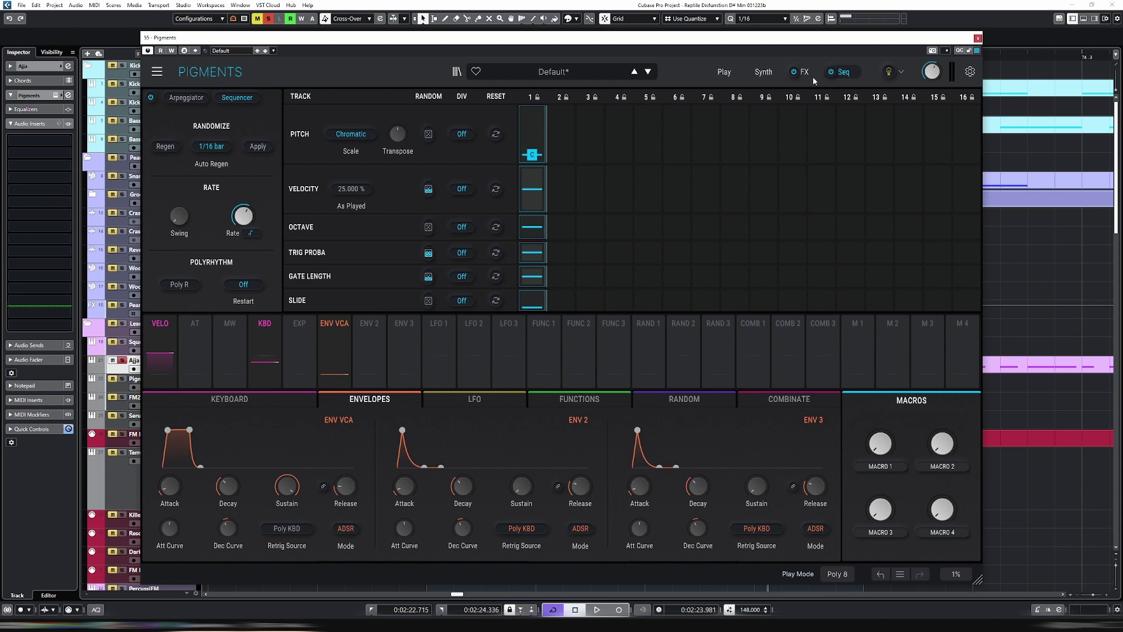
left_click(767, 71)
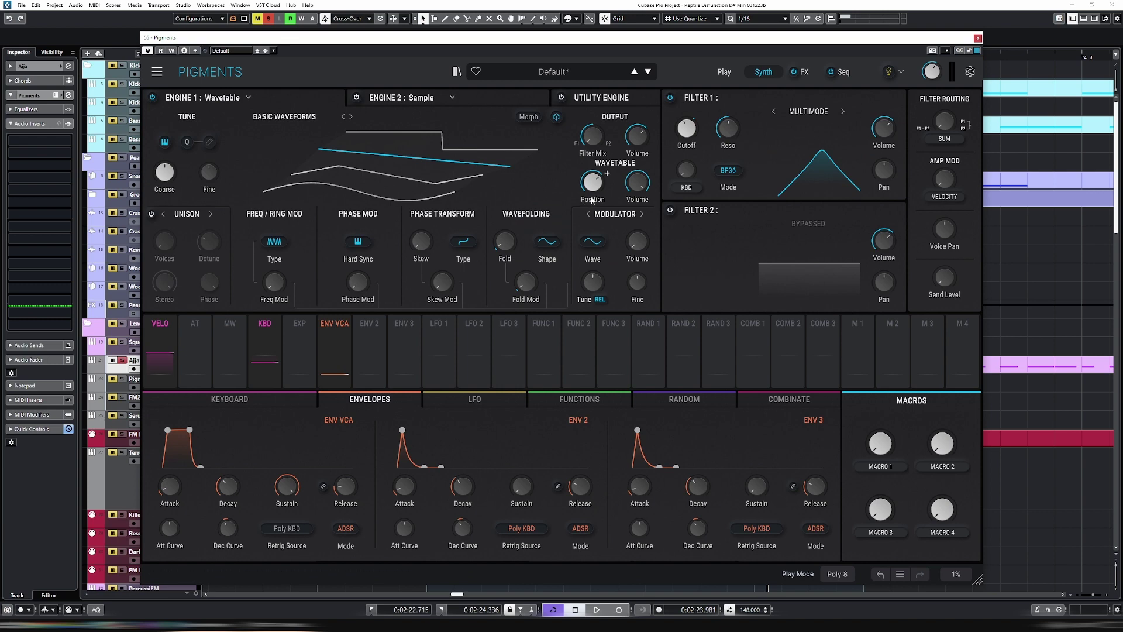
- Audition the patch briefly and lower Engine 1's wavetable position to the sine wave
key("space")
mouse_move(594, 185)
key("space")
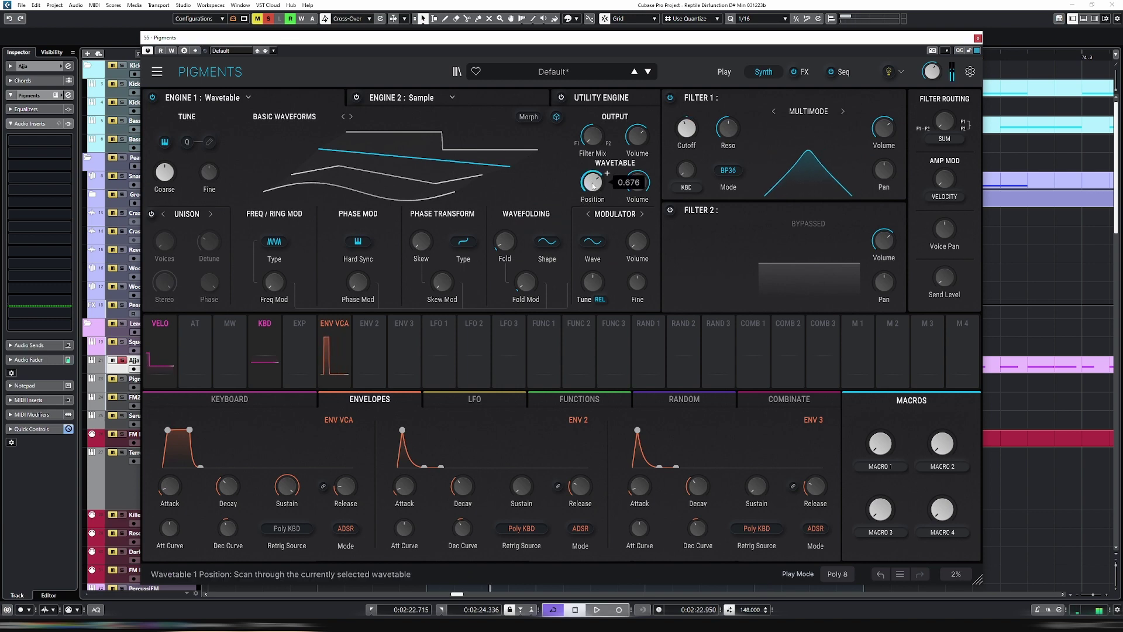
left_click_drag(593, 184, 593, 238)
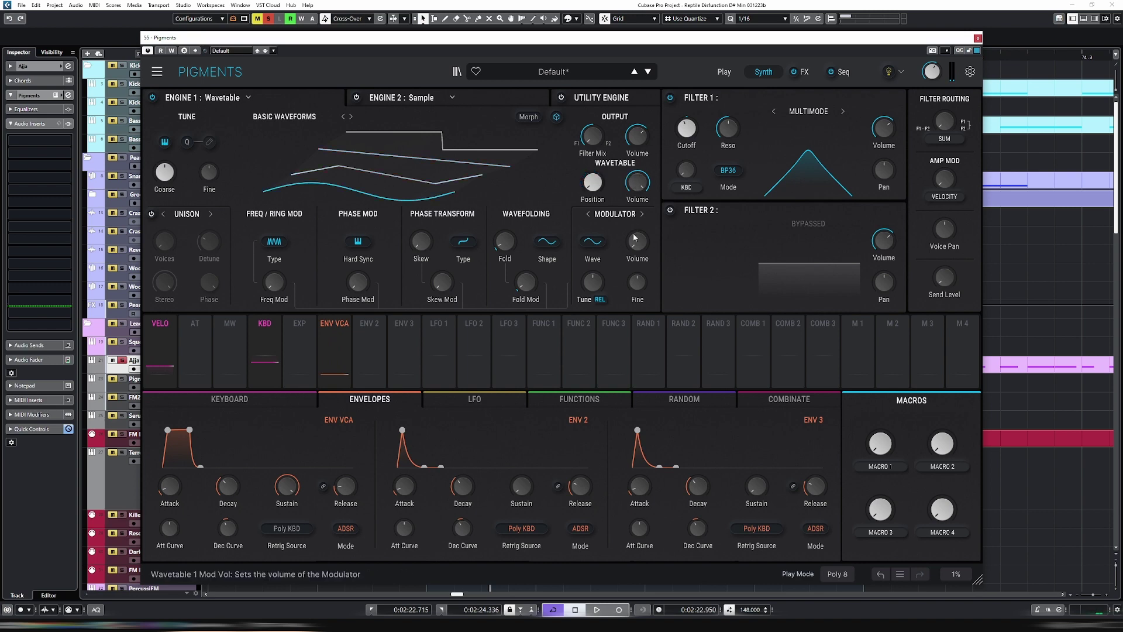
- Raise Engine 1's Freq Mod amount to about 0.55 while reviewing its modulation type options
scroll(286, 275, "up", 5)
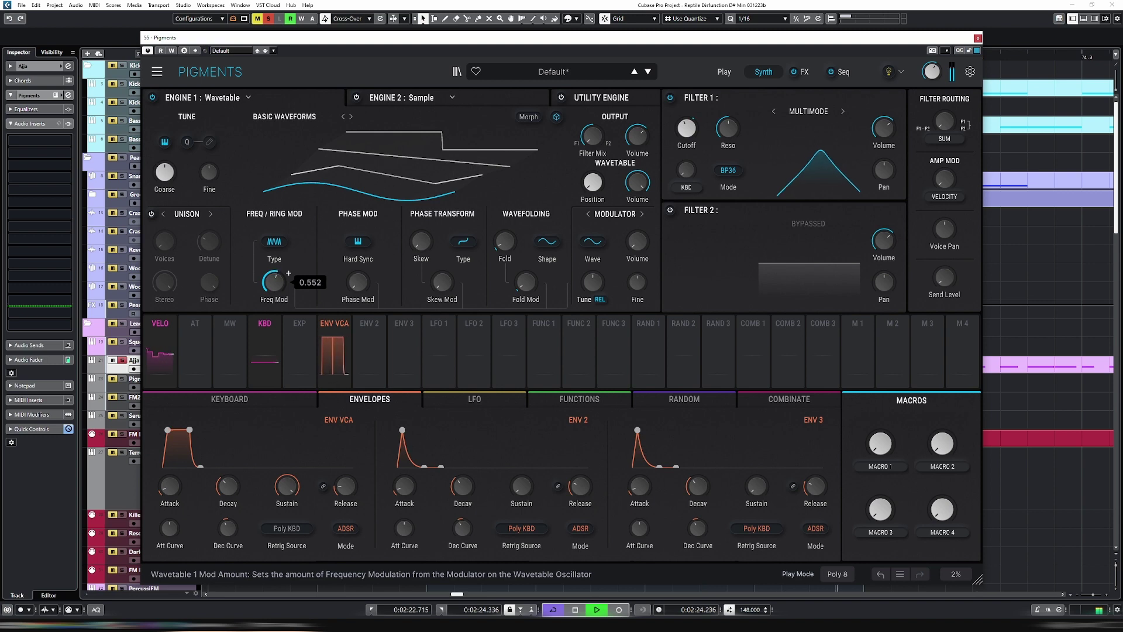
left_click(278, 245)
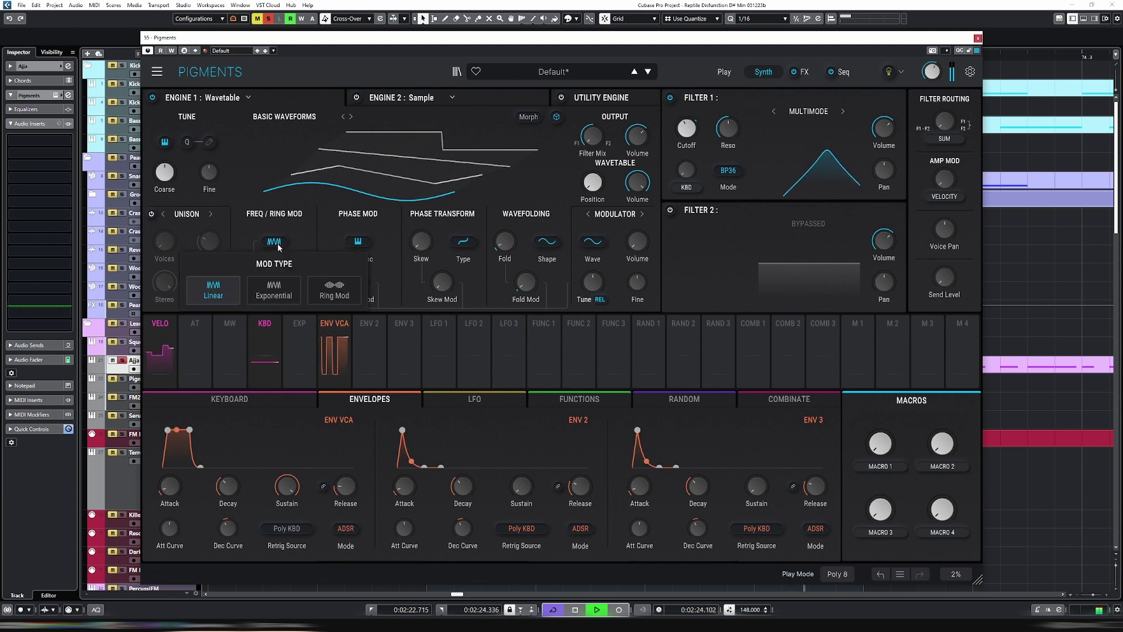
left_click(278, 293)
left_click_drag(278, 288, 278, 274)
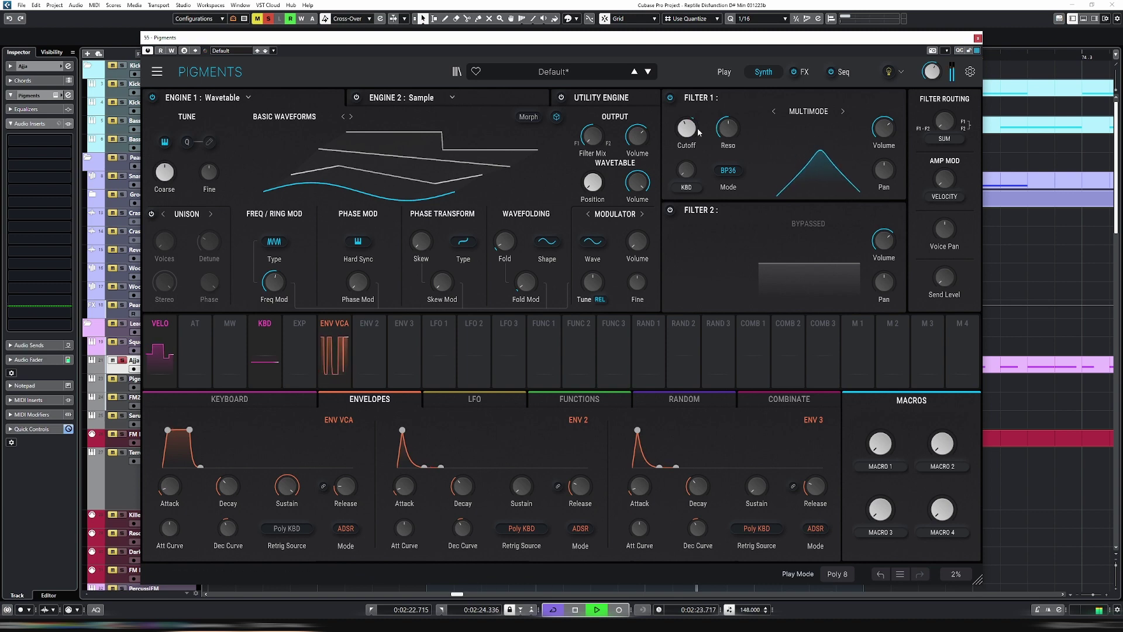
- Sweep Filter 1's cutoff during playback to hear the frequency modulation, and stop playback
mouse_move(687, 128)
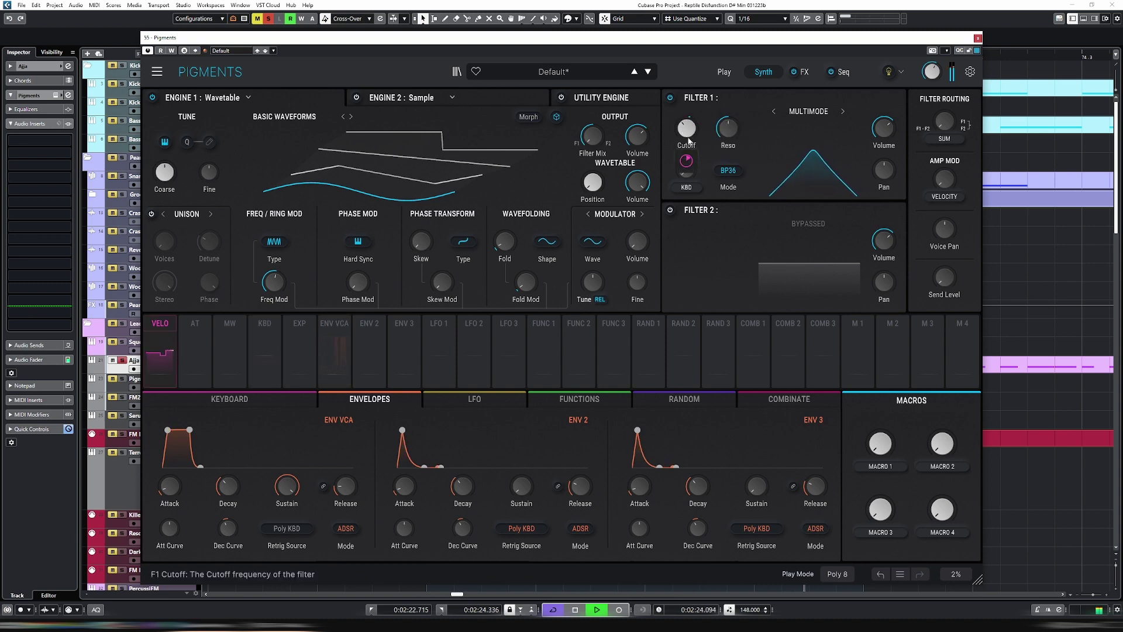
mouse_move(687, 129)
left_mouse_down()
mouse_move(687, 113)
mouse_move(687, 127)
left_mouse_up()
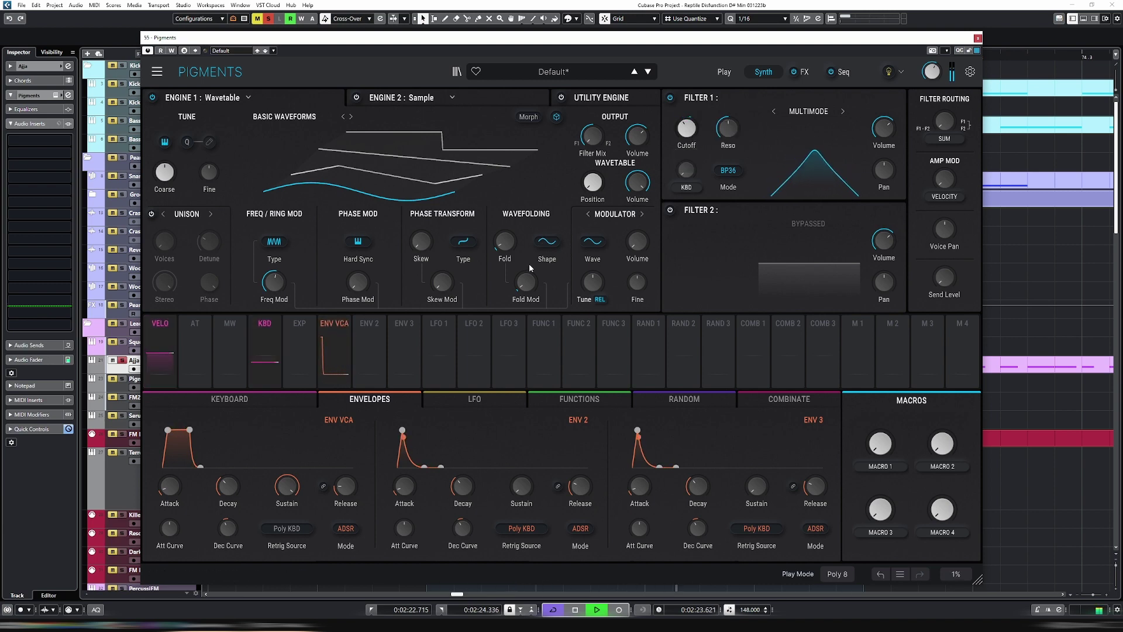
key("space")
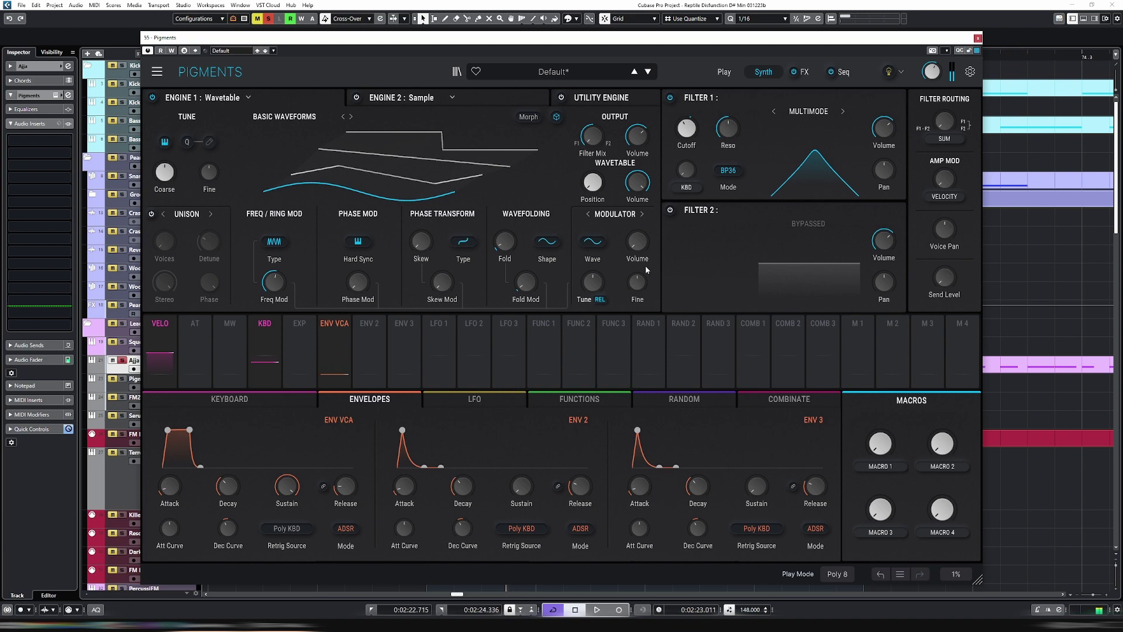
- Lower the Modulator's coarse tune, try the Sawtooth and Ramp modulator waves, and settle on Triangle
mouse_move(598, 287)
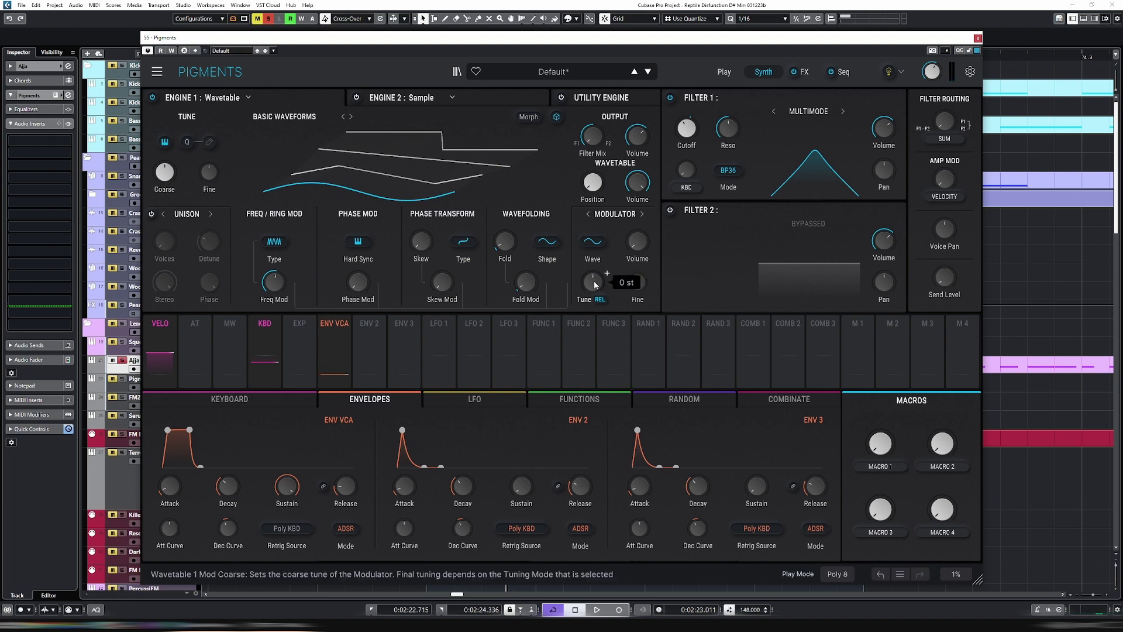
left_click_drag(596, 285, 596, 302)
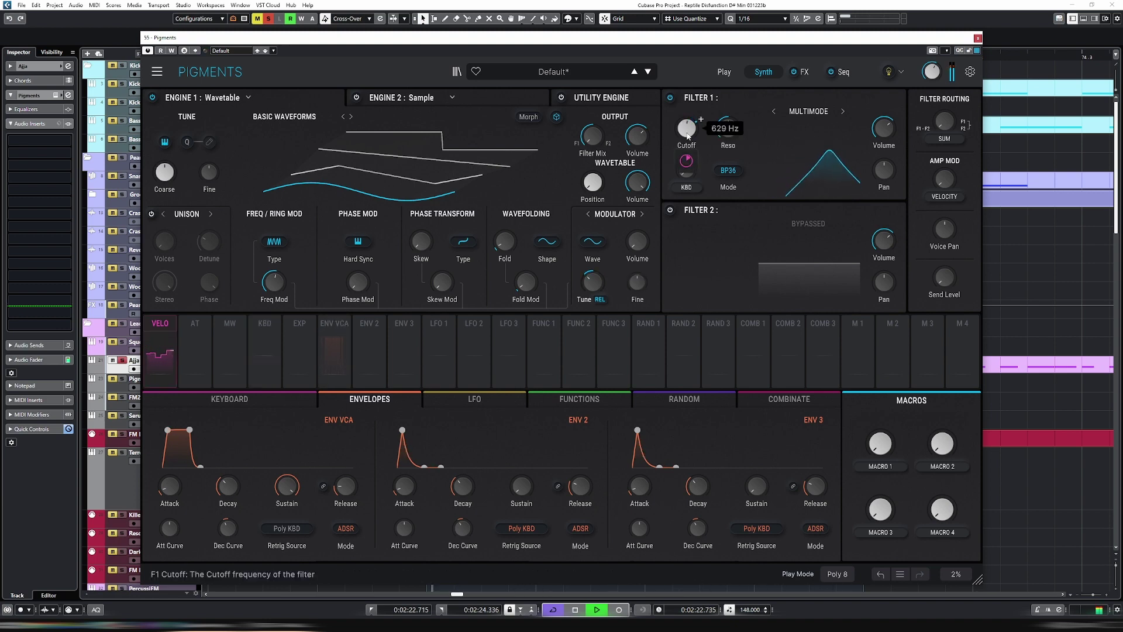
left_click(592, 241)
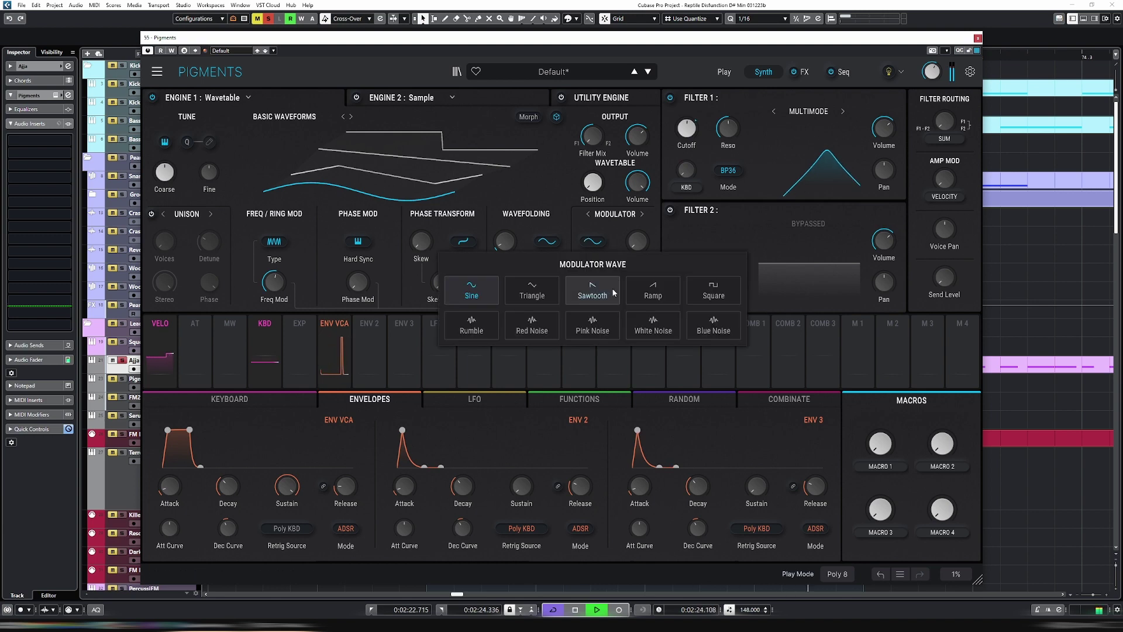
left_click(548, 294)
left_click(598, 243)
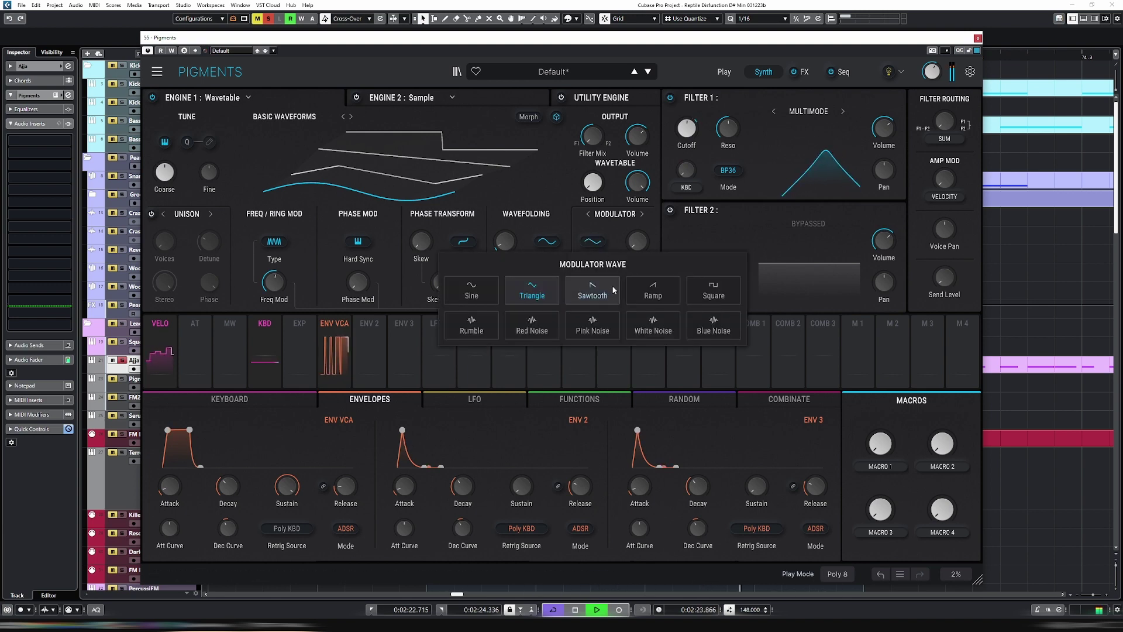
left_click(611, 287)
left_click(598, 247)
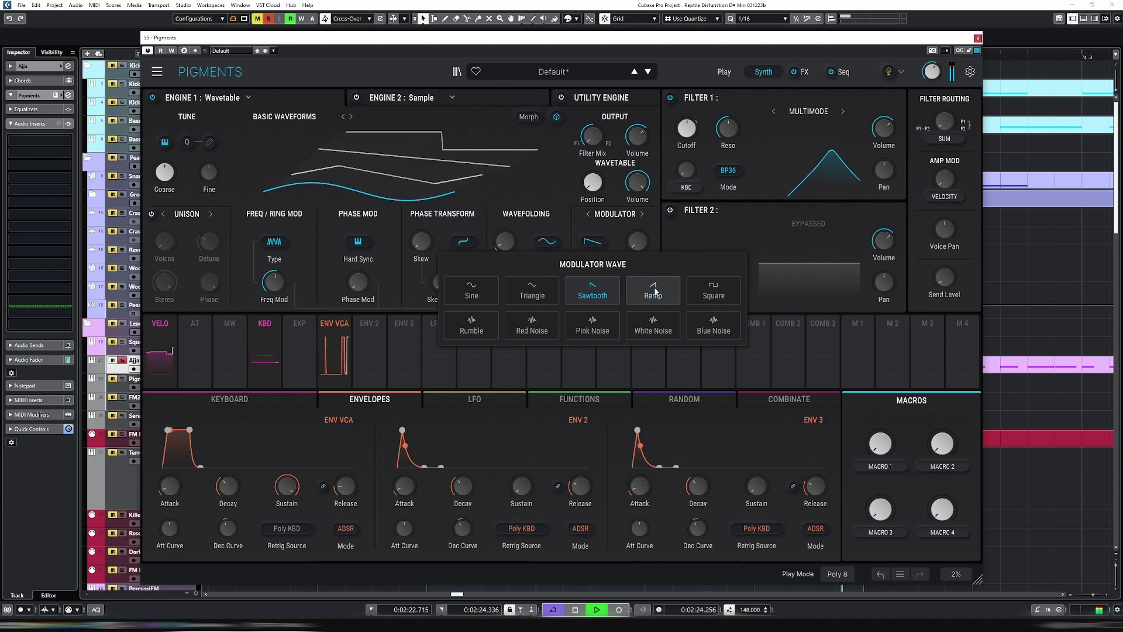
left_click(654, 290)
left_click(600, 246)
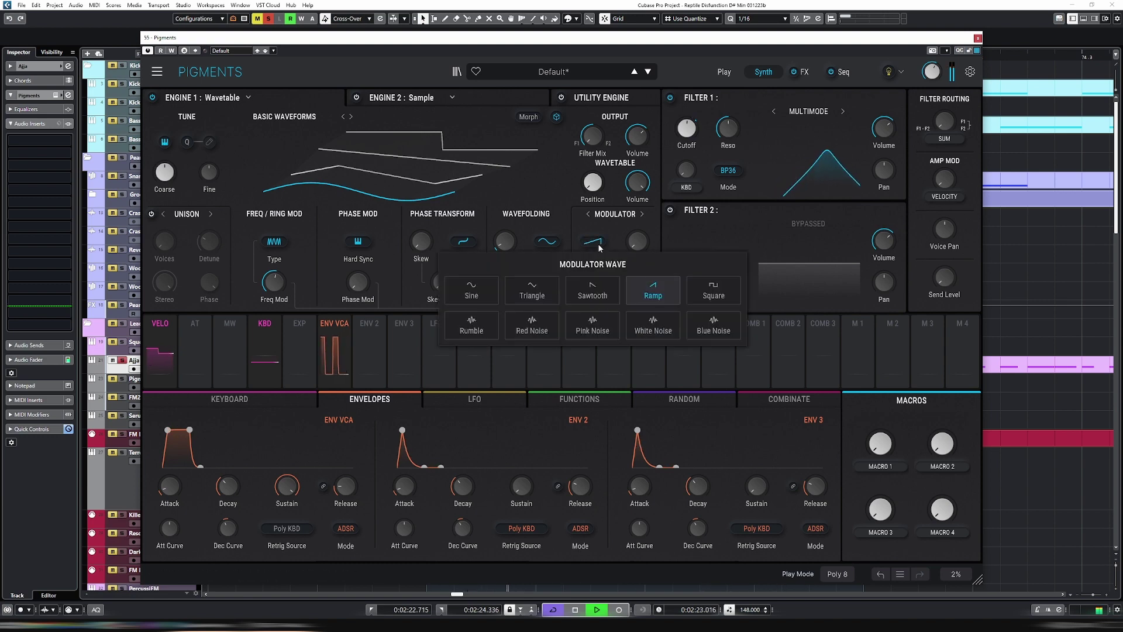
left_click(533, 295)
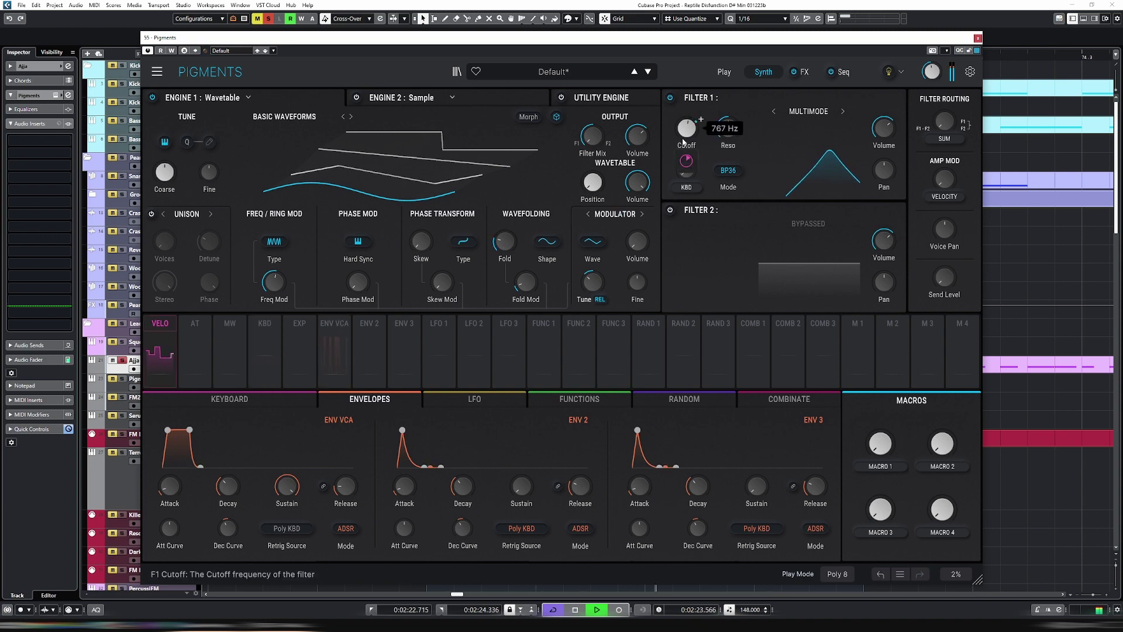
- Audition different Filter 1 cutoff settings during playback and lower the cutoff to about 263 Hz
left_click_drag(683, 139, 686, 129)
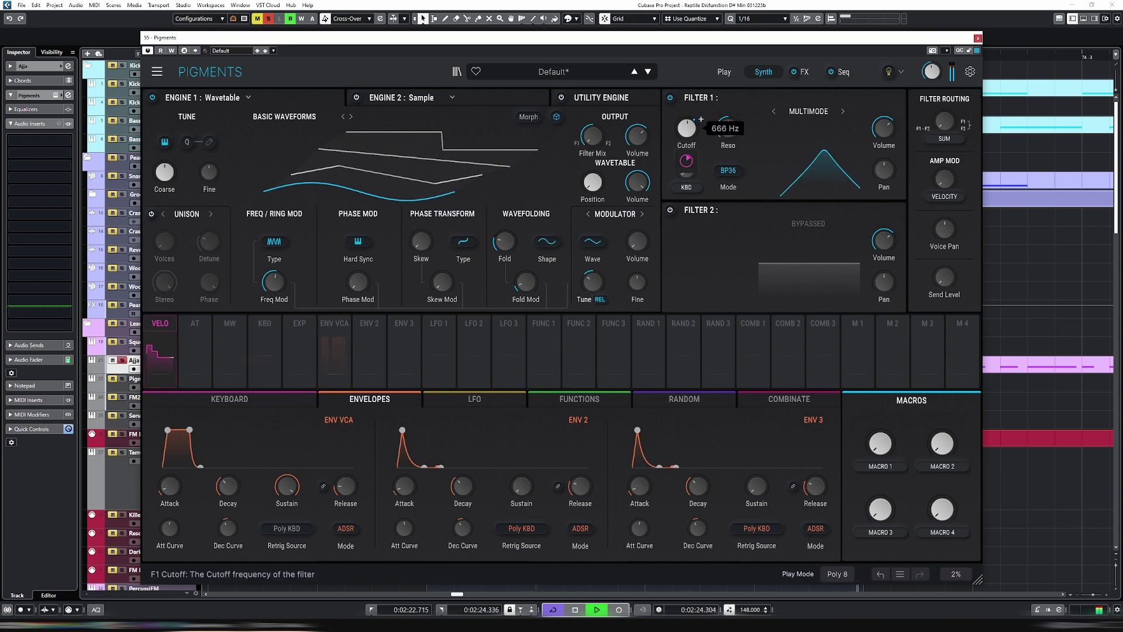
key("space")
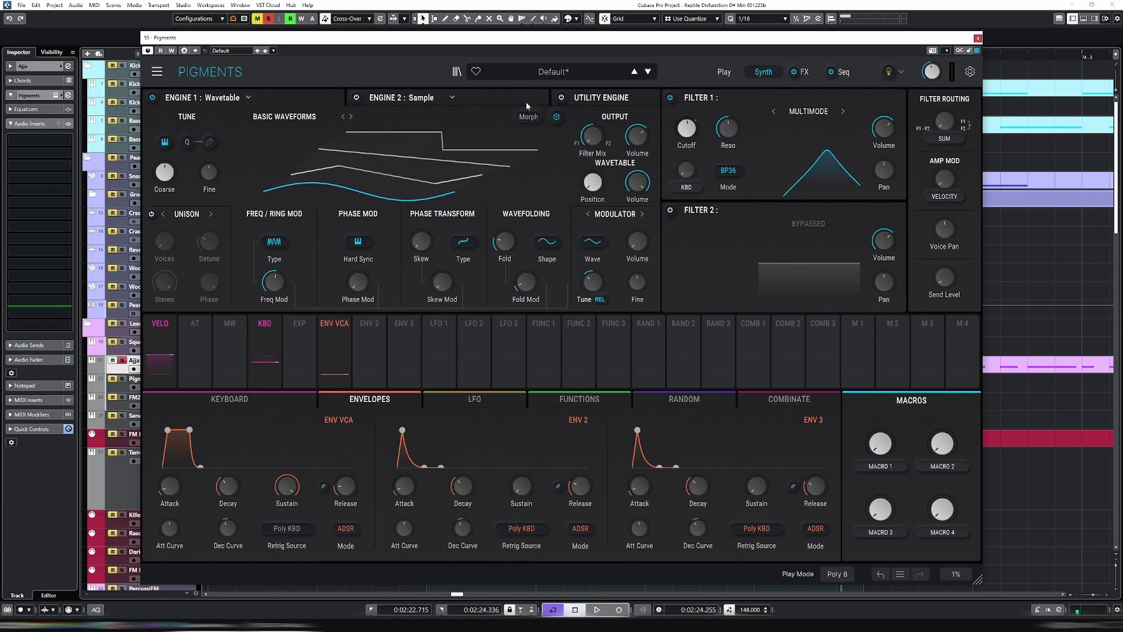
key("space")
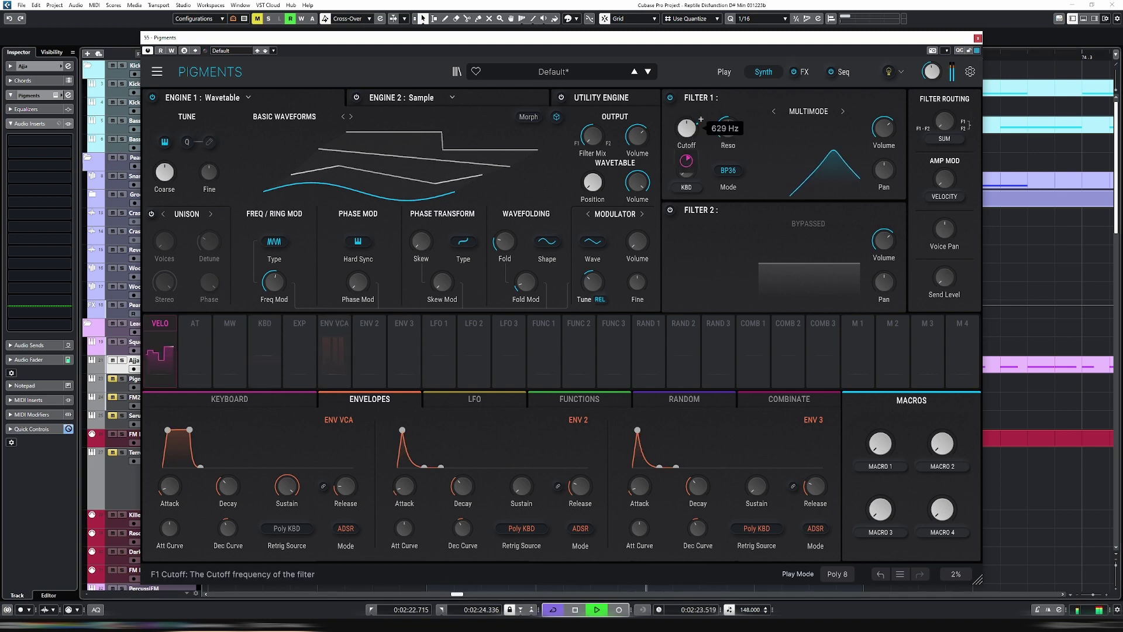
left_click_drag(687, 128, 686, 144)
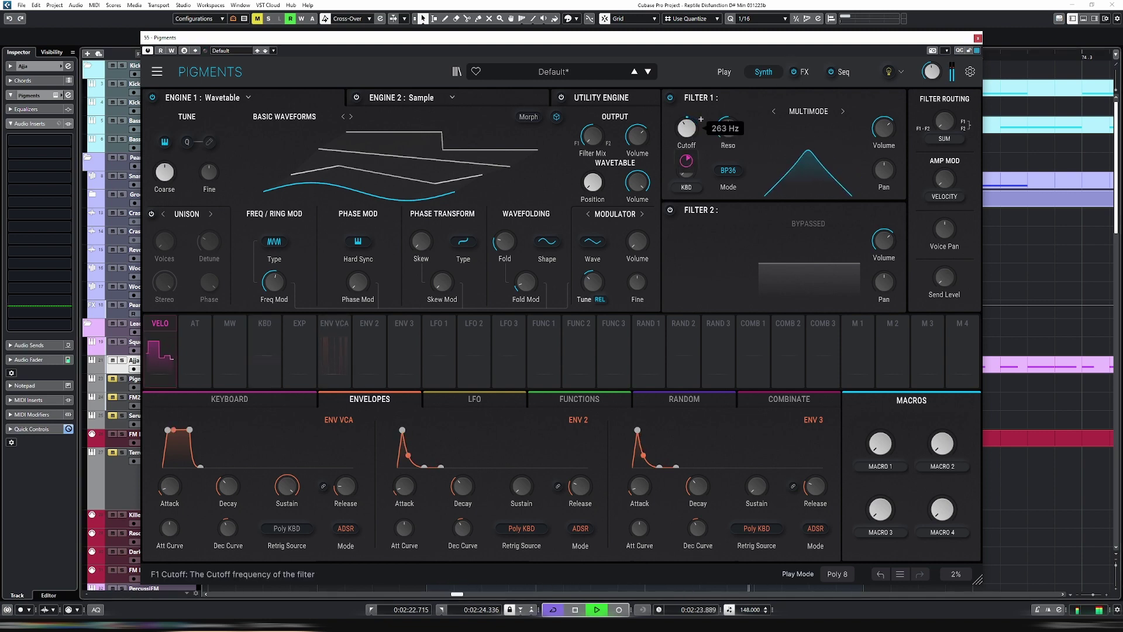
- Raise the Ajja channel's volume fader to -8.39 in its channel settings, close them, and stop playback
key("e")
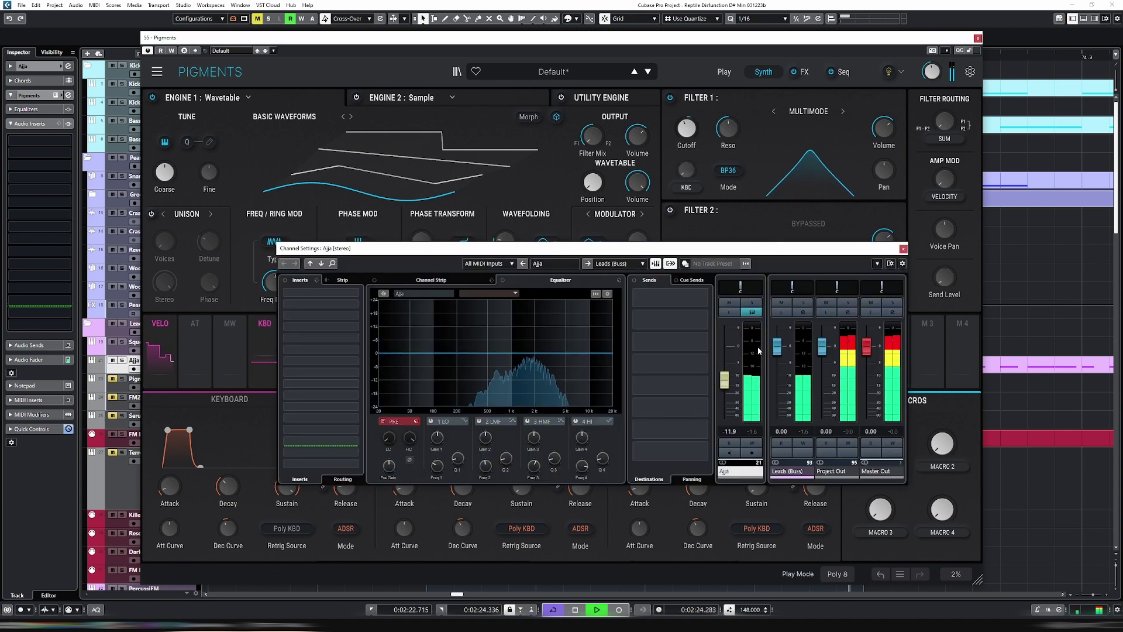
left_click(729, 379)
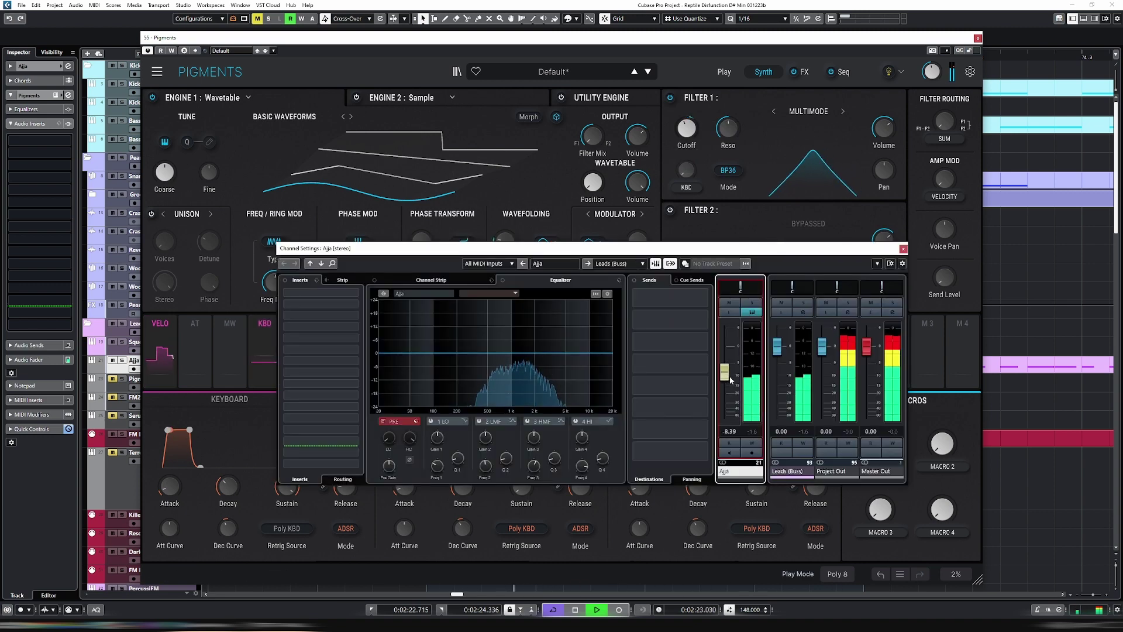
key("Escape")
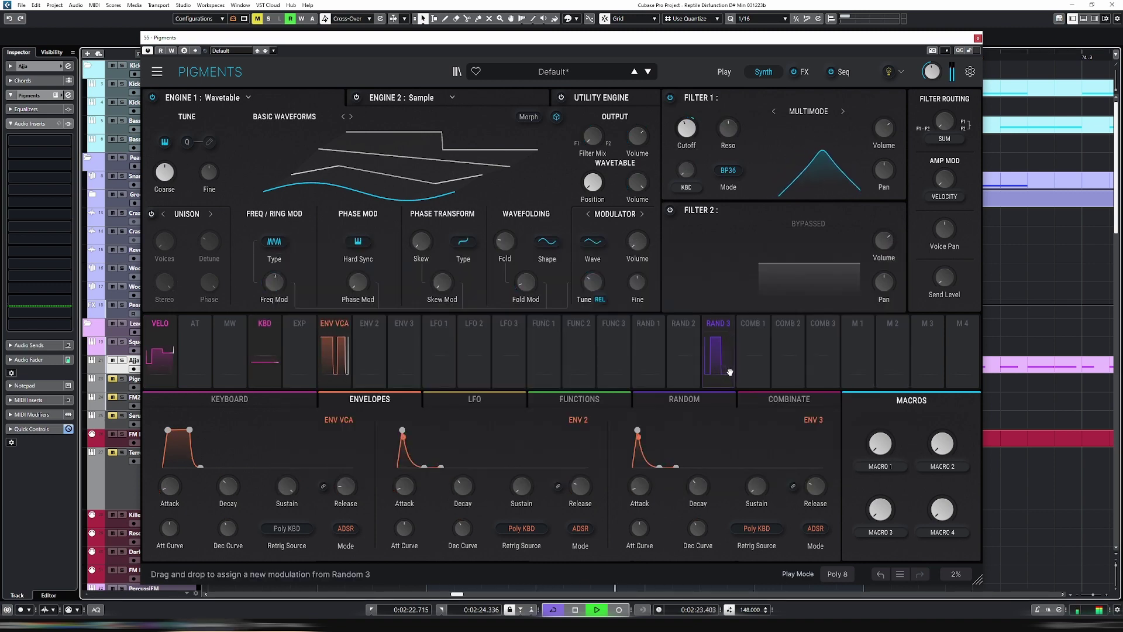
key("space")
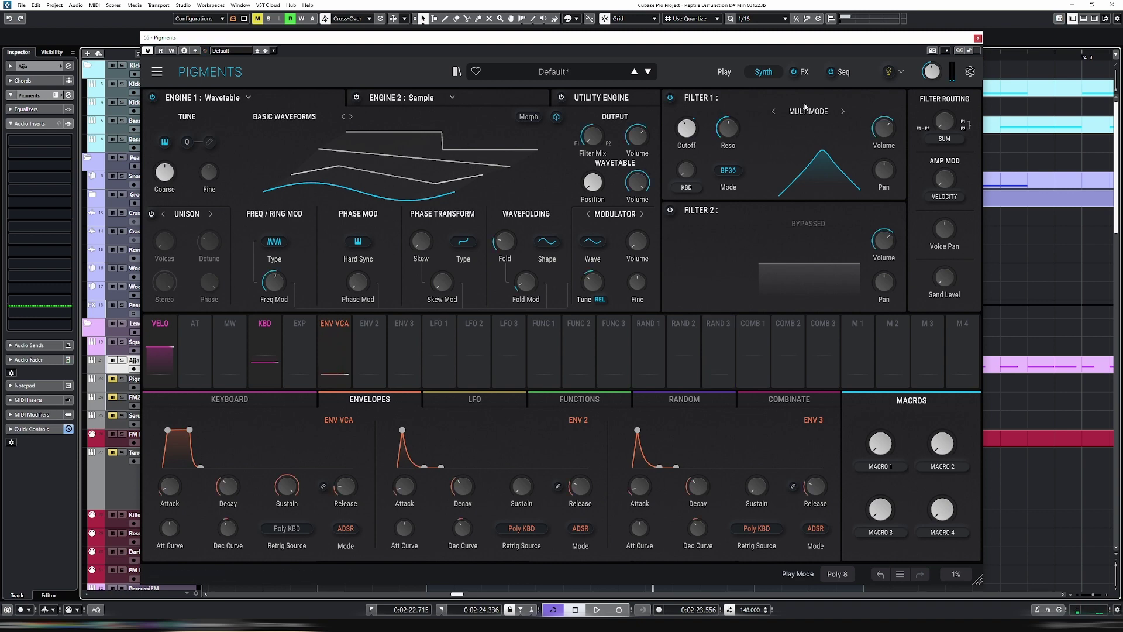
- Extend the synth's sequencer pattern to four steps and set the pitch of every step to D#
left_click(847, 74)
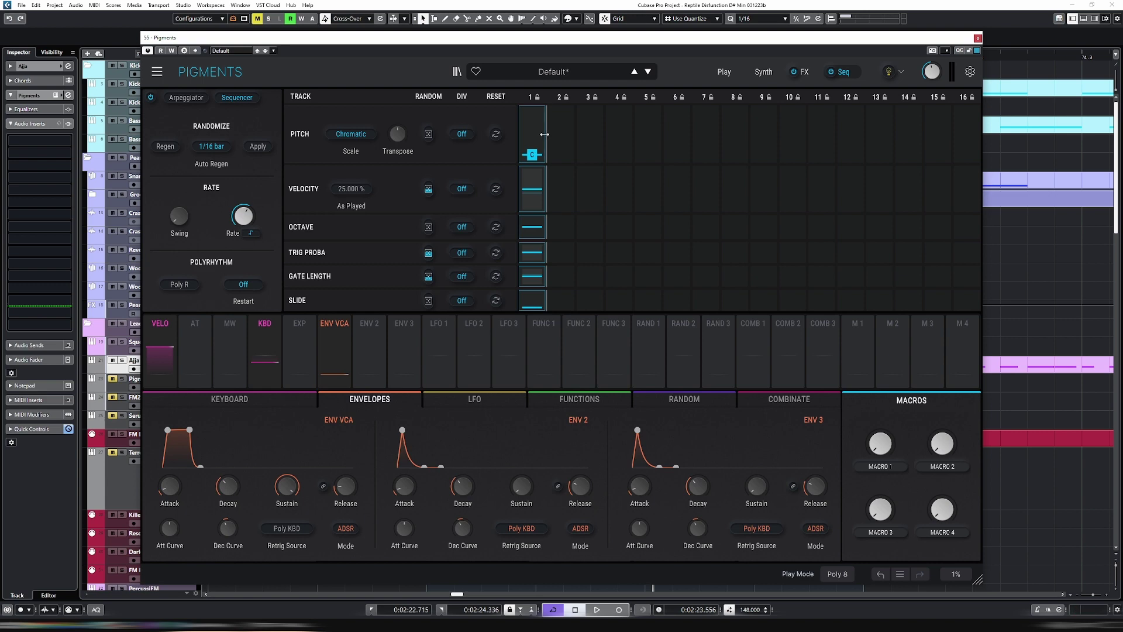
left_click_drag(544, 134, 637, 140)
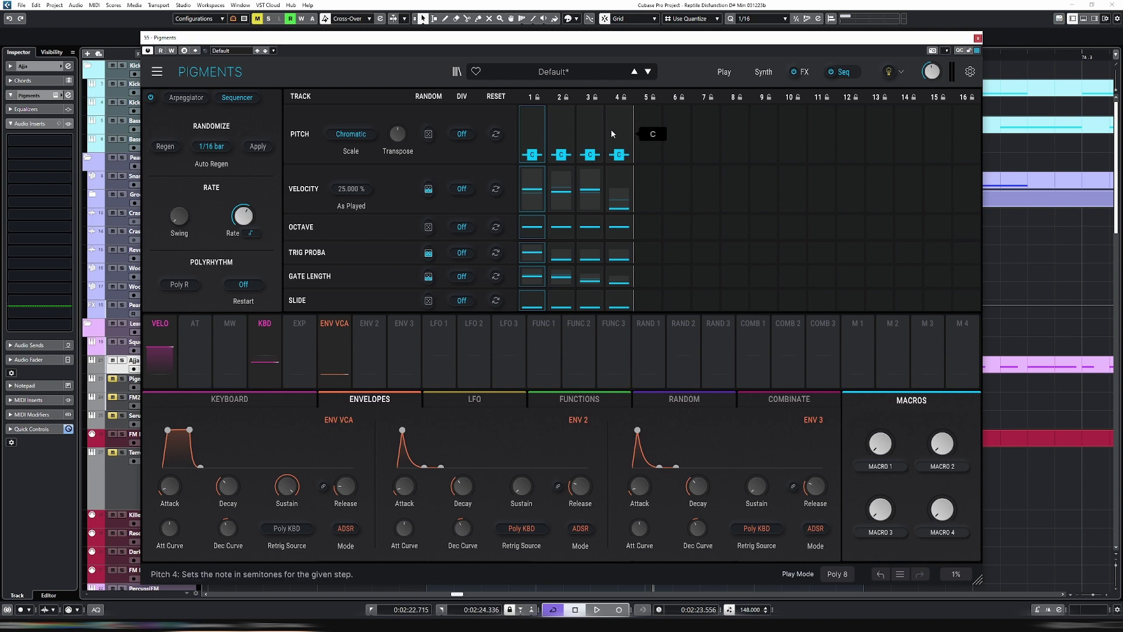
left_click_drag(533, 156, 622, 150)
- Open the Ajja clip in the note editor, transpose its long D#1 note down to C1, and close the editor
key("ctrl+w")
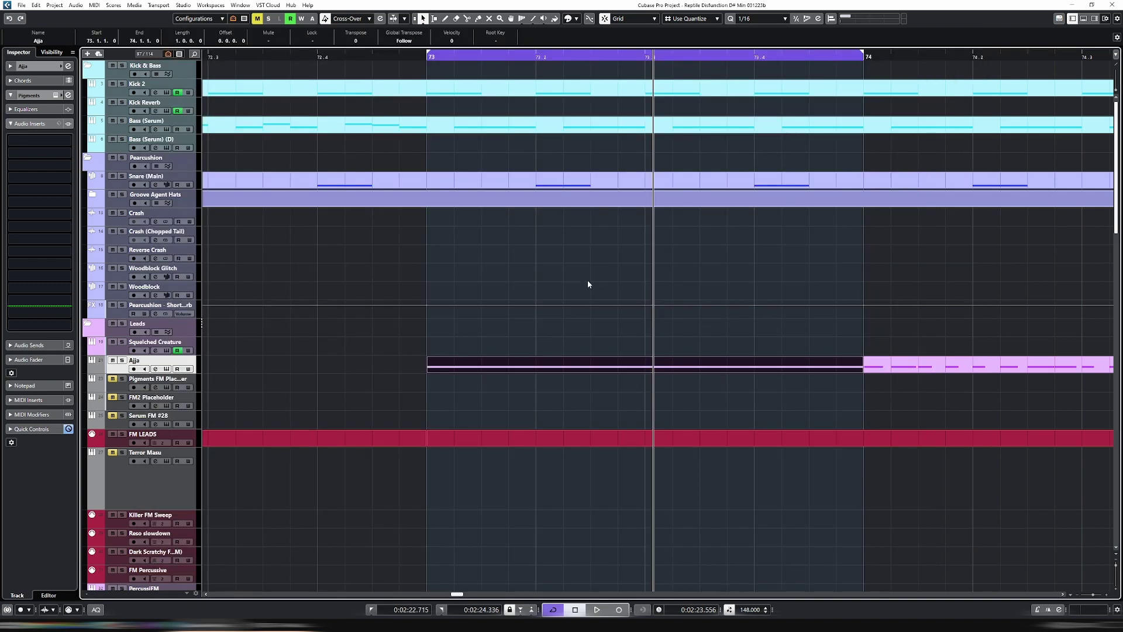
key("Return")
scroll(507, 290, "down", 3)
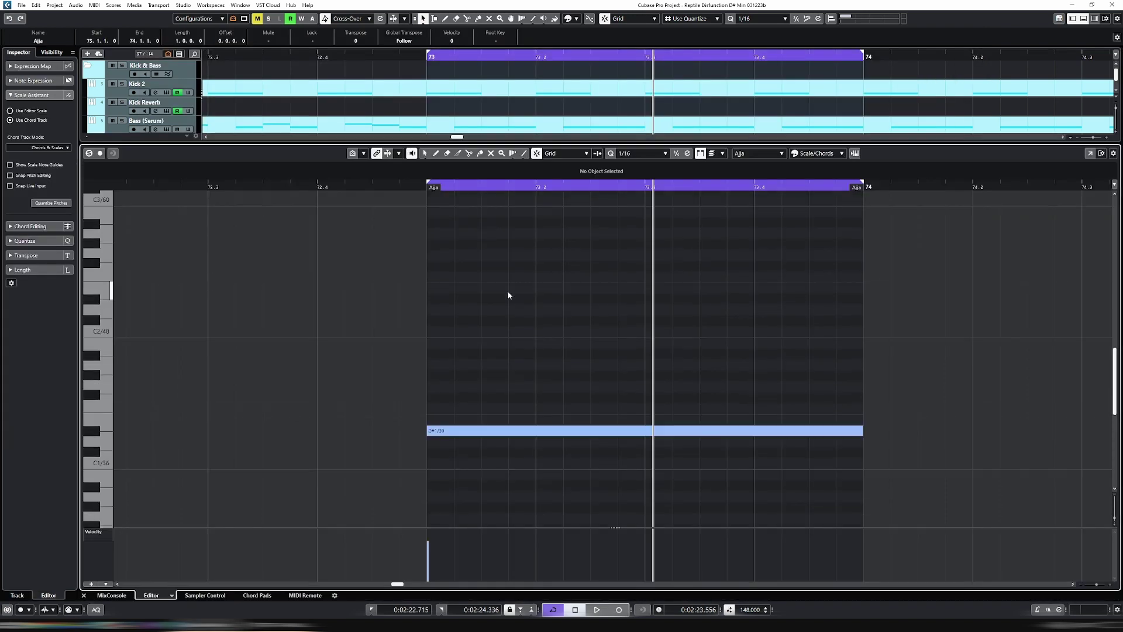
left_click(487, 365)
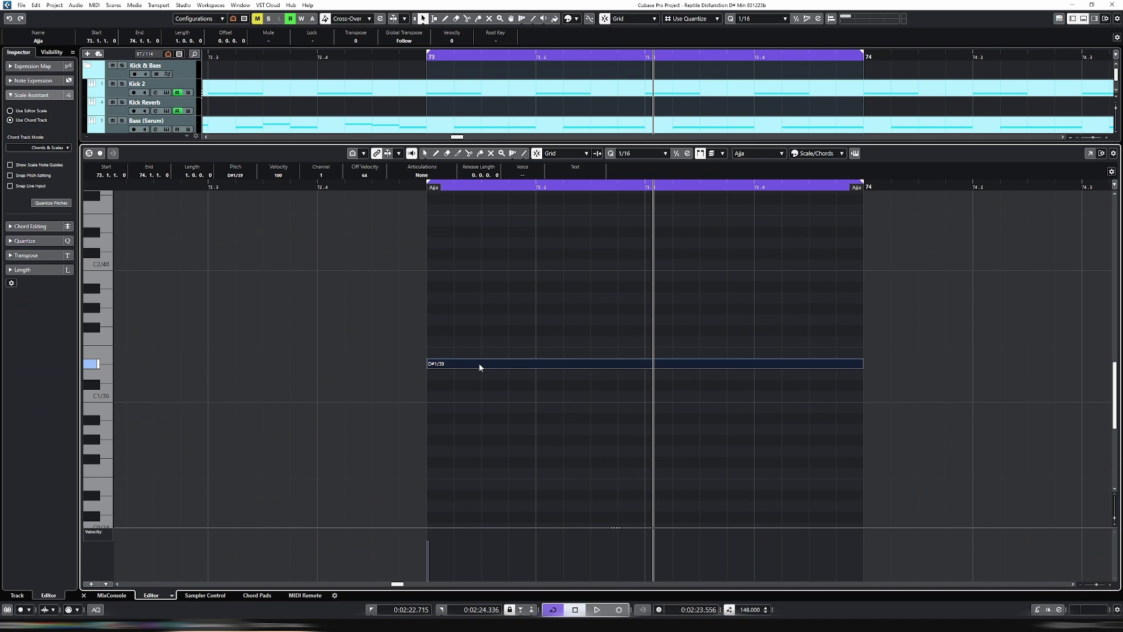
key("shift+Down")
key("Up")
key("Up")
key("Up")
key("Up")
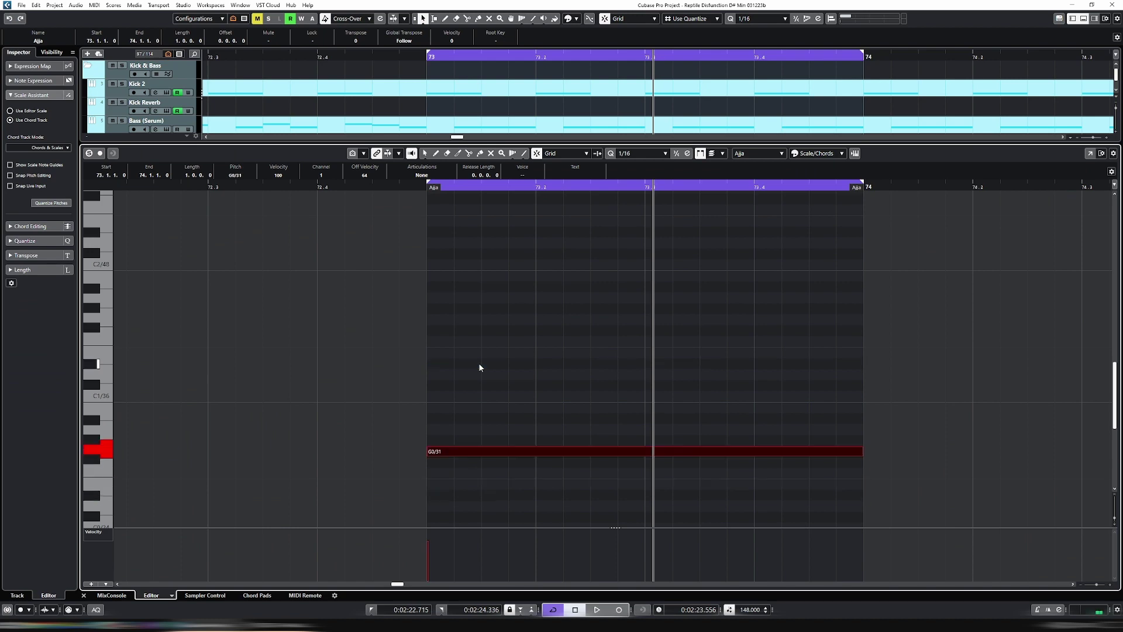
key("Up")
key("Up")
key("Up")
key("Up")
key("Up")
key("Return")
- Reopen the Pigments sequencer, audition the pattern, and raise the trig probability of steps 2 to 4 to about 49%
key("e")
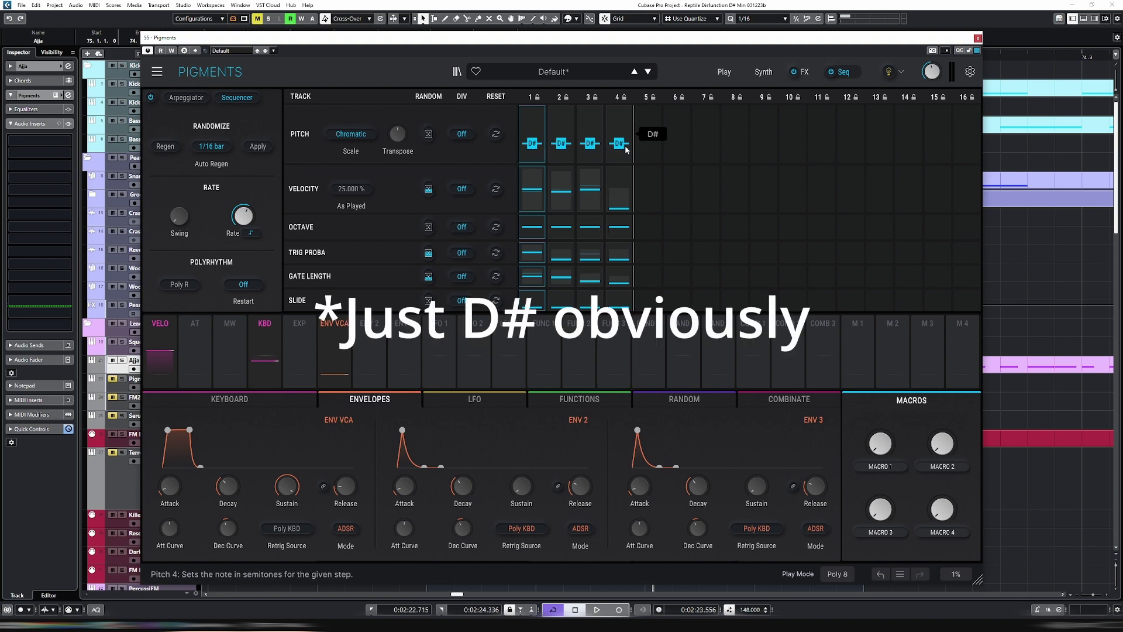
key("space")
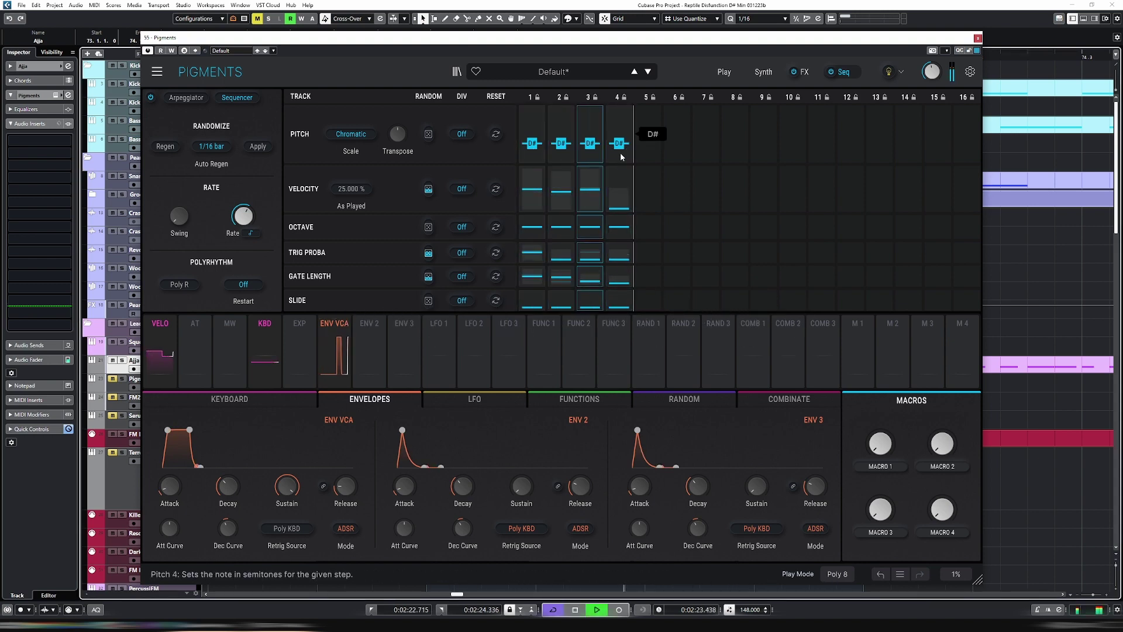
key("space")
left_click_drag(565, 262, 625, 255)
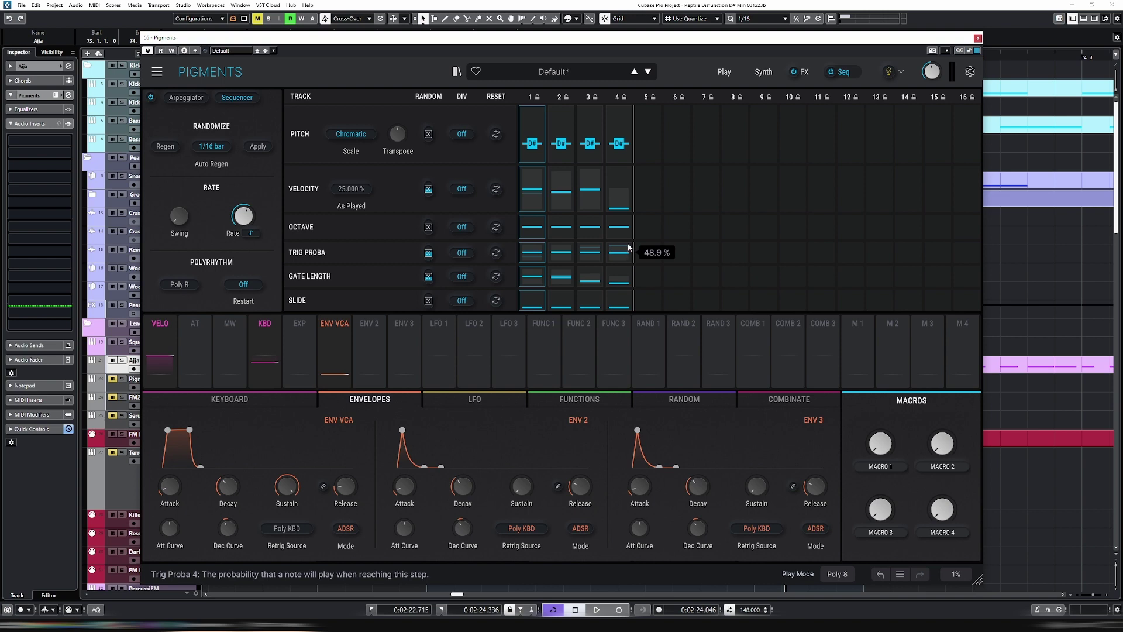
- Audition the pattern while raising the gate lengths of steps 3 and 4 to match the others and setting step 4's velocity to 56
key("space")
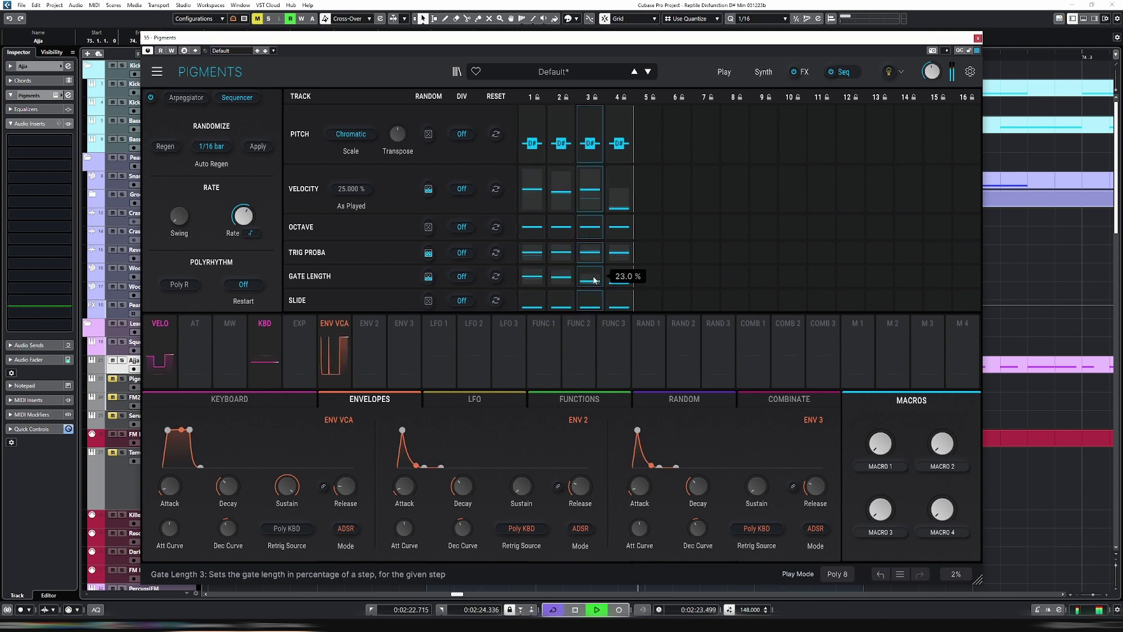
left_click_drag(593, 280, 623, 278)
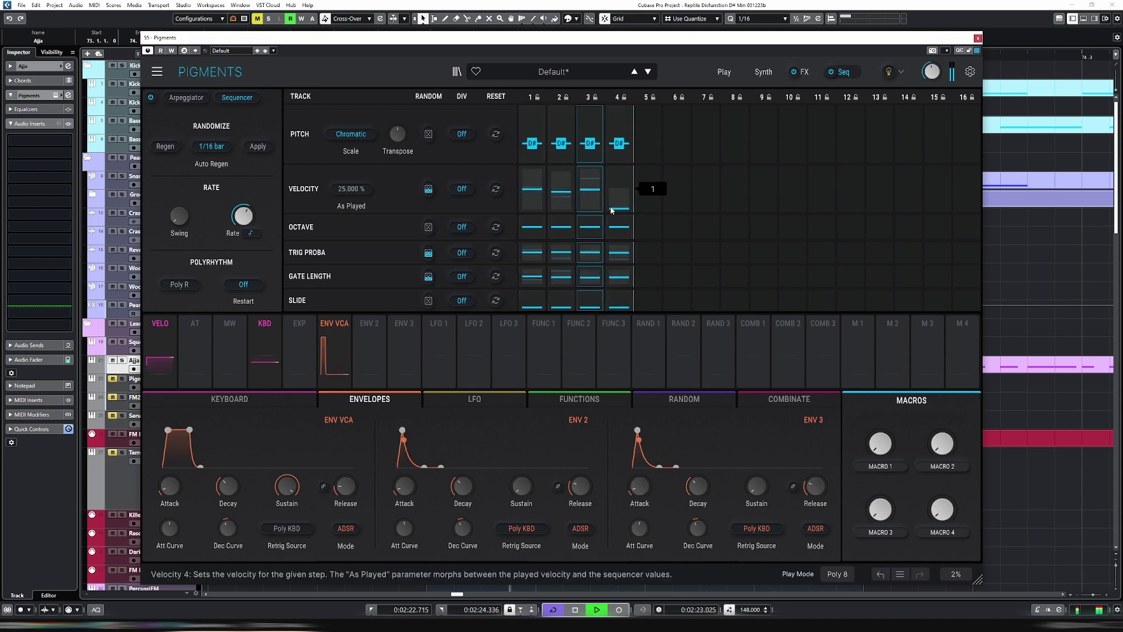
left_click_drag(618, 210, 624, 193)
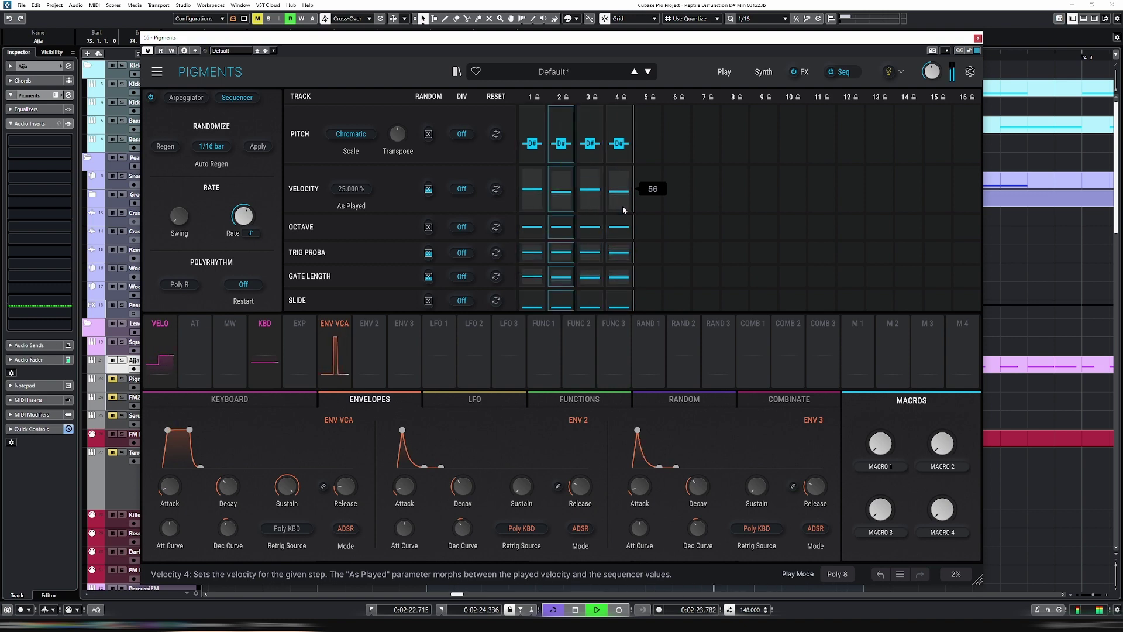
key("space")
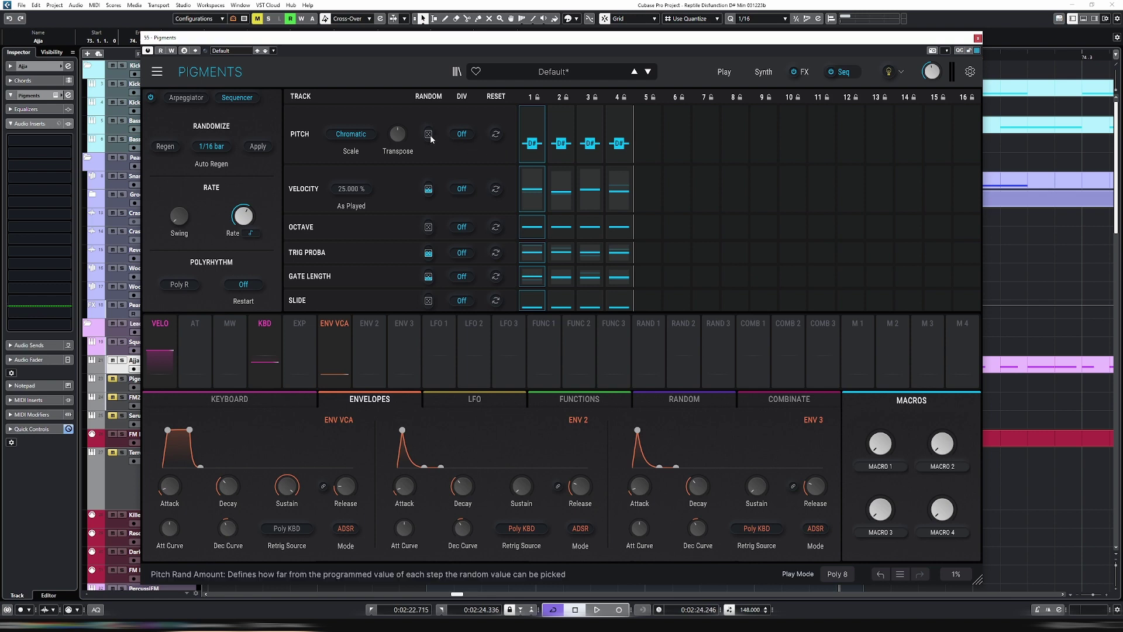
- Raise the sequencer's pitch randomness to about 46% and set its scale to Natural Minor after trying Phrygian
left_click_drag(430, 135, 430, 108)
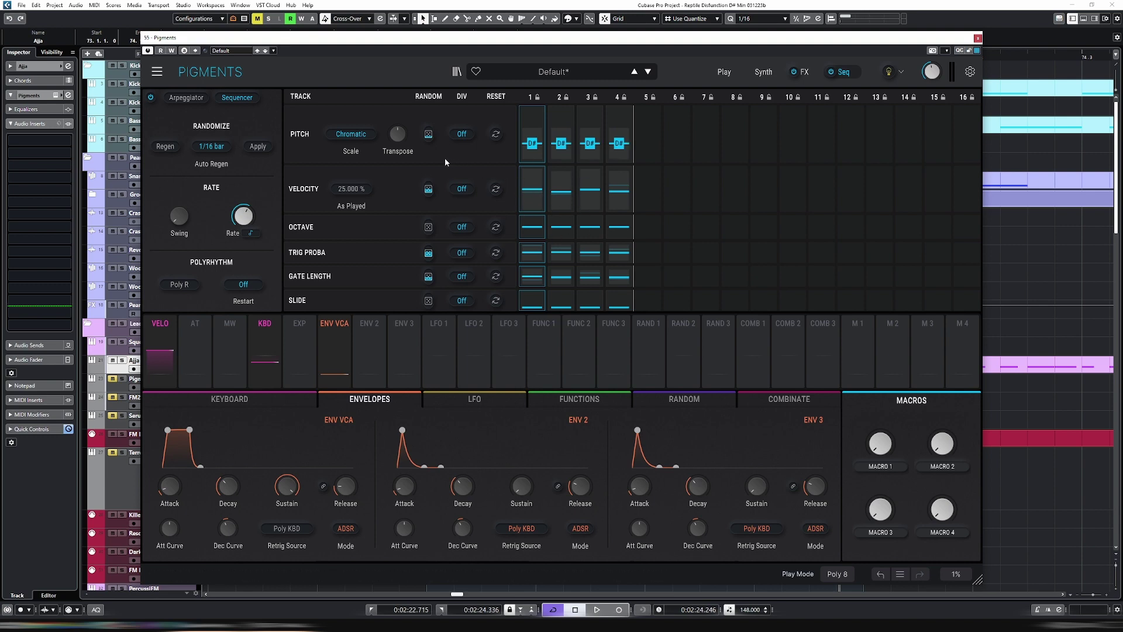
left_click(350, 135)
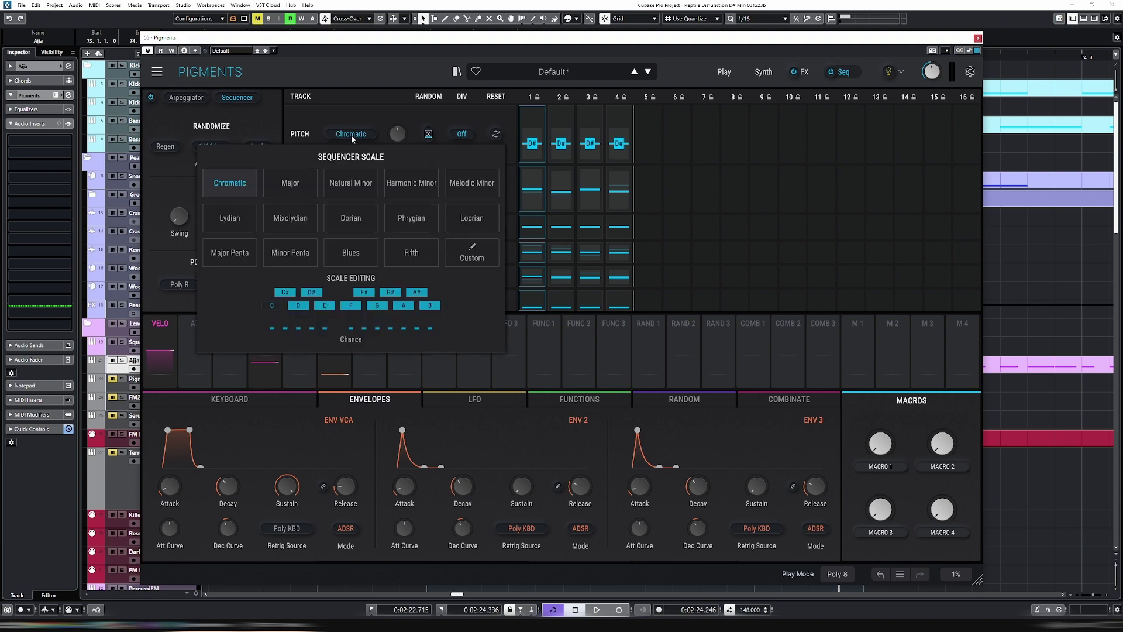
left_click(359, 188)
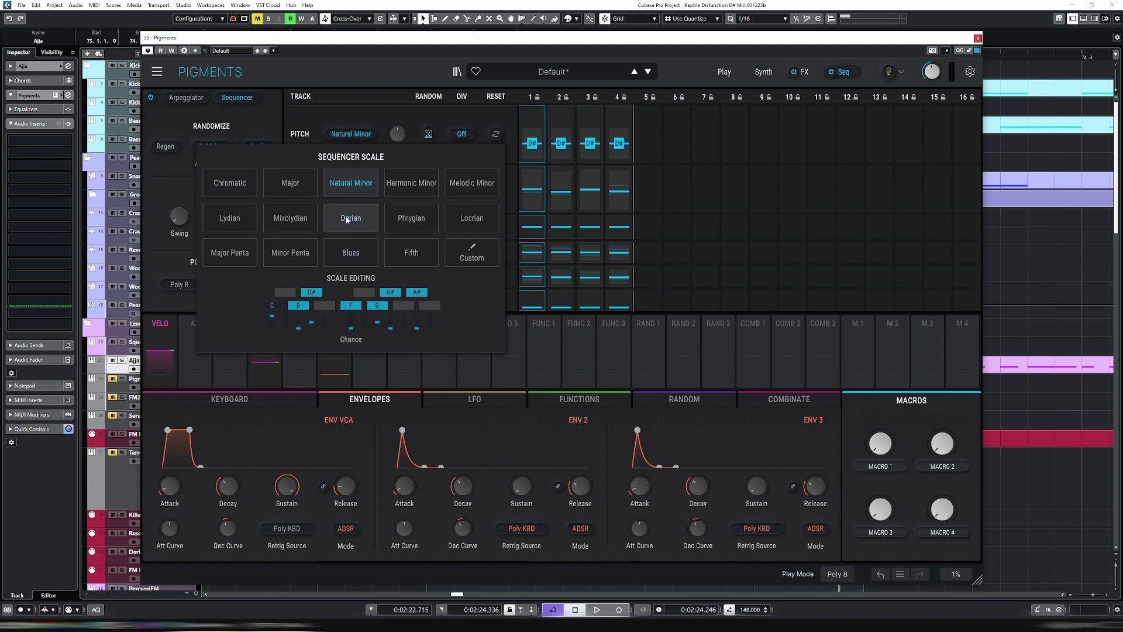
left_click(413, 226)
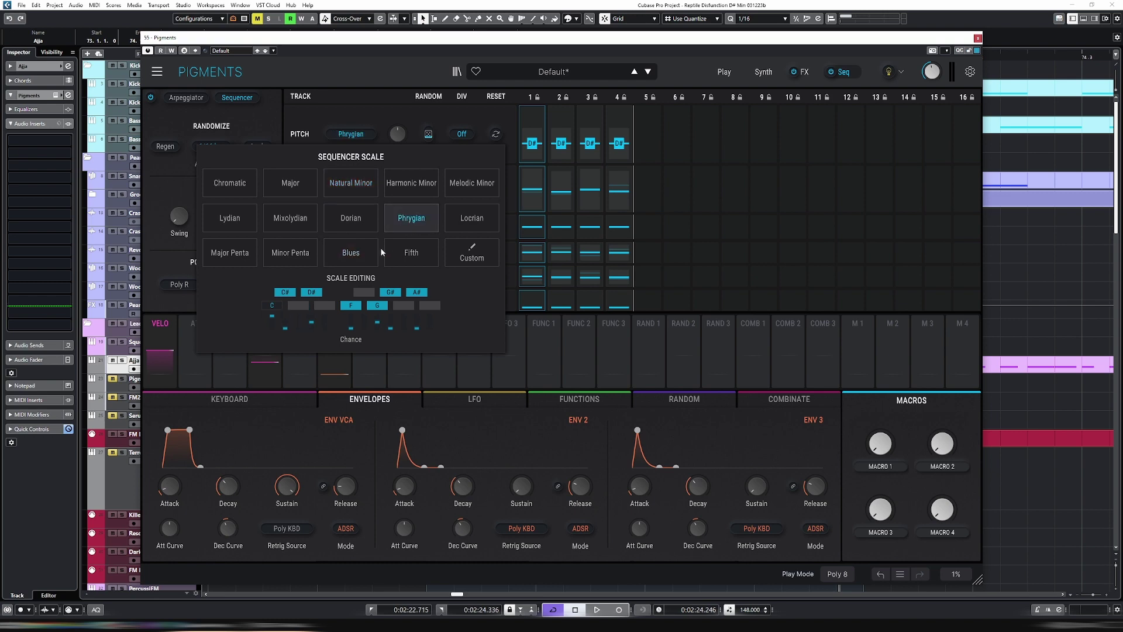
left_click(355, 188)
left_click(392, 118)
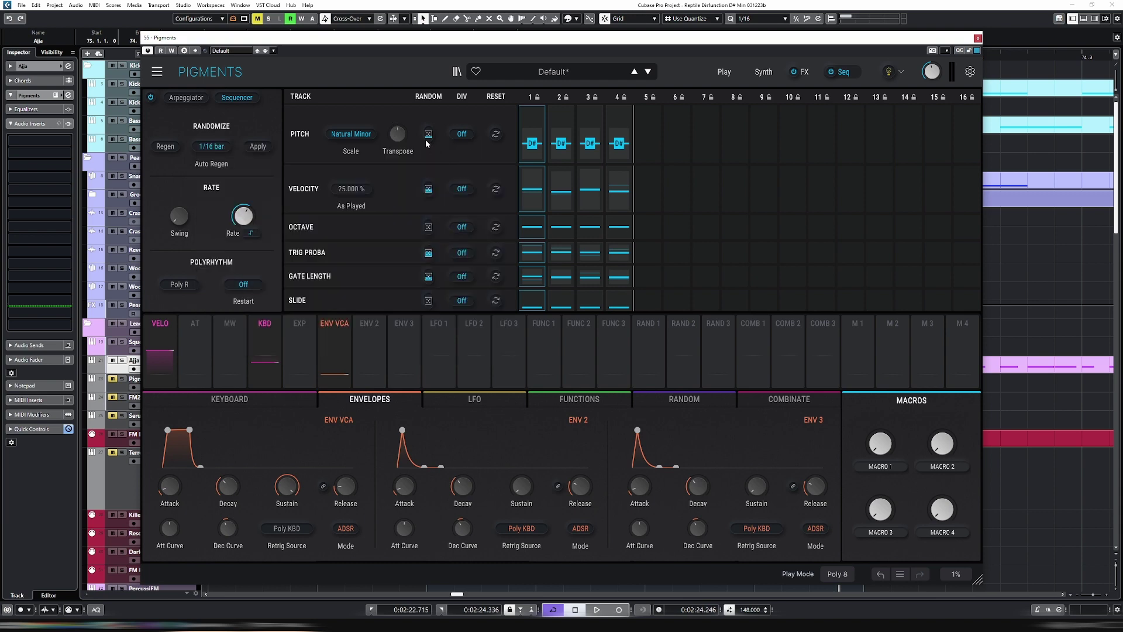
mouse_move(429, 136)
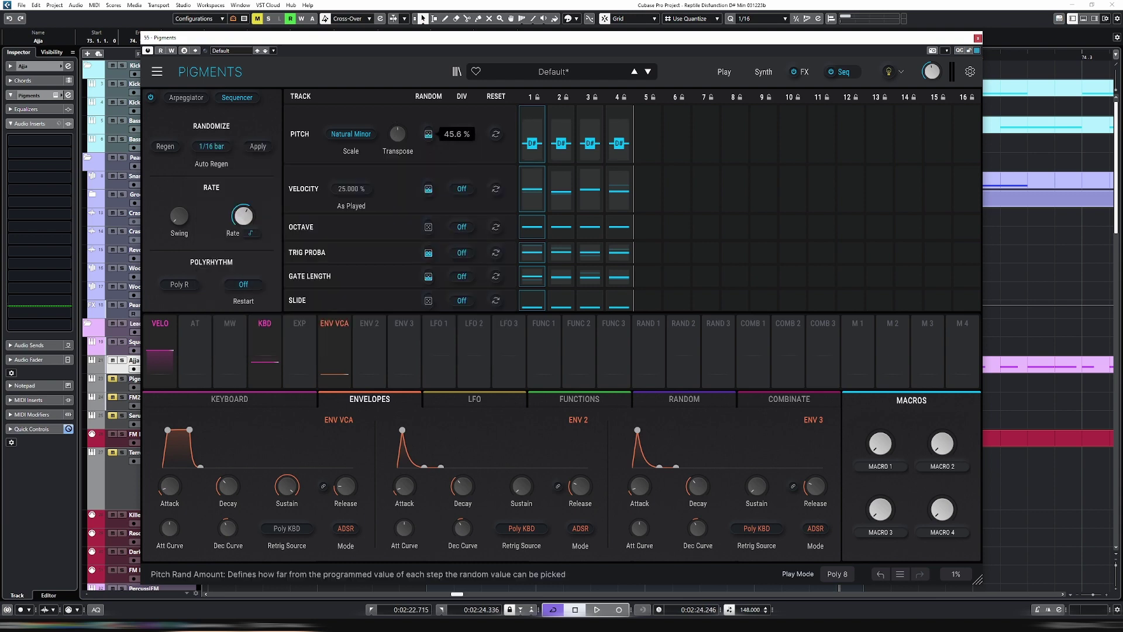
- Audition the Ajja track, briefly soloed, and increase the sequencer's pitch randomness to its maximum
key("space")
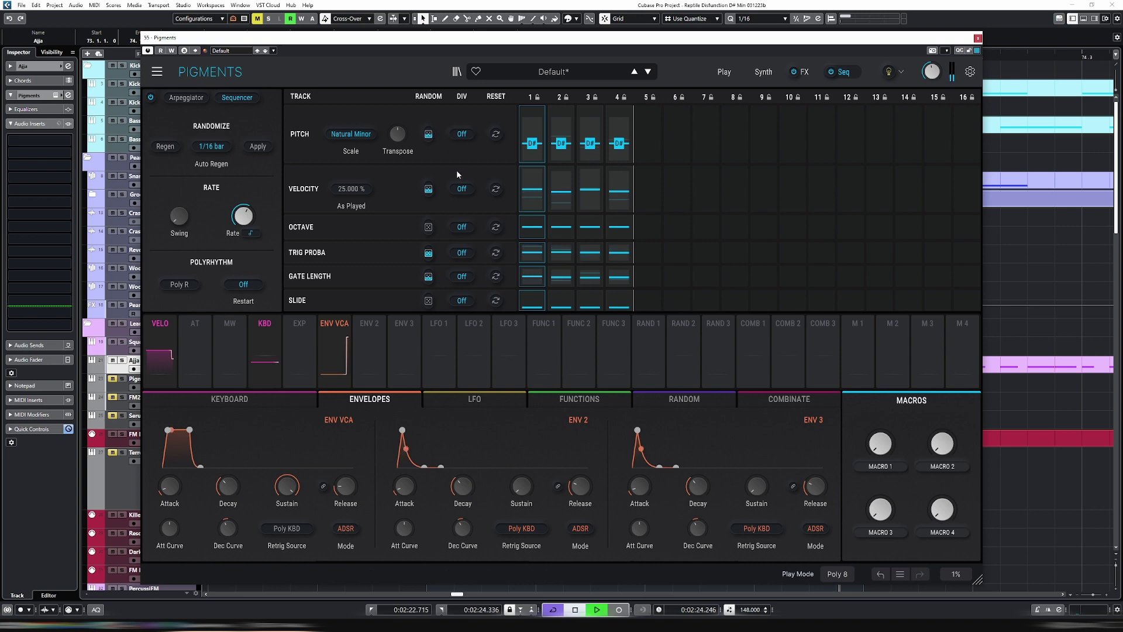
key("s")
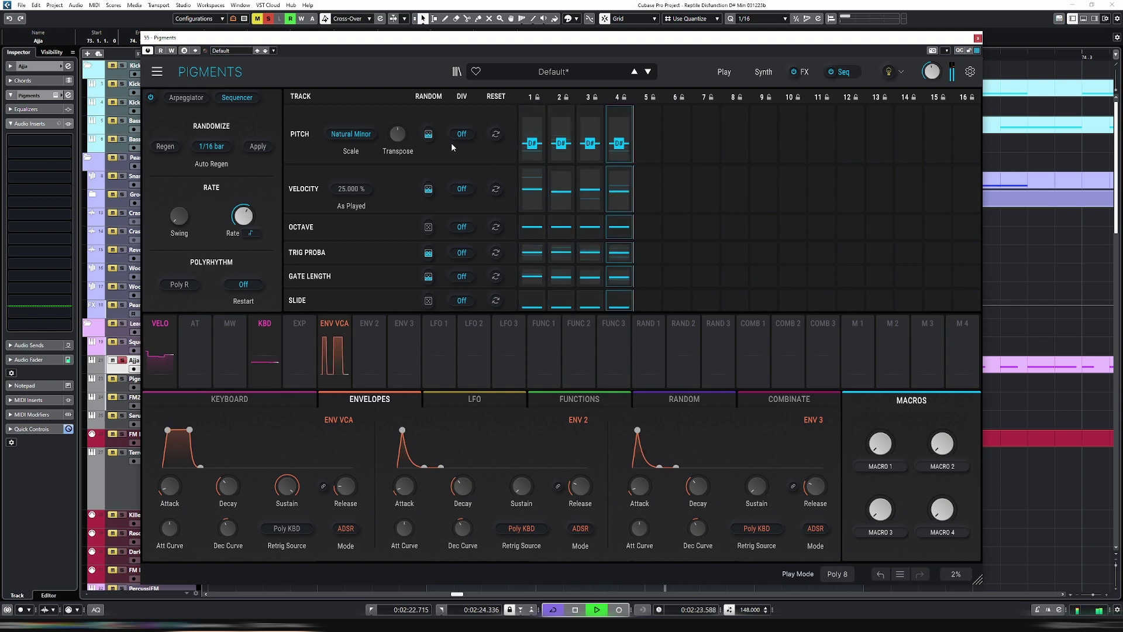
left_click_drag(428, 134, 428, 126)
left_click_drag(430, 135, 430, 131)
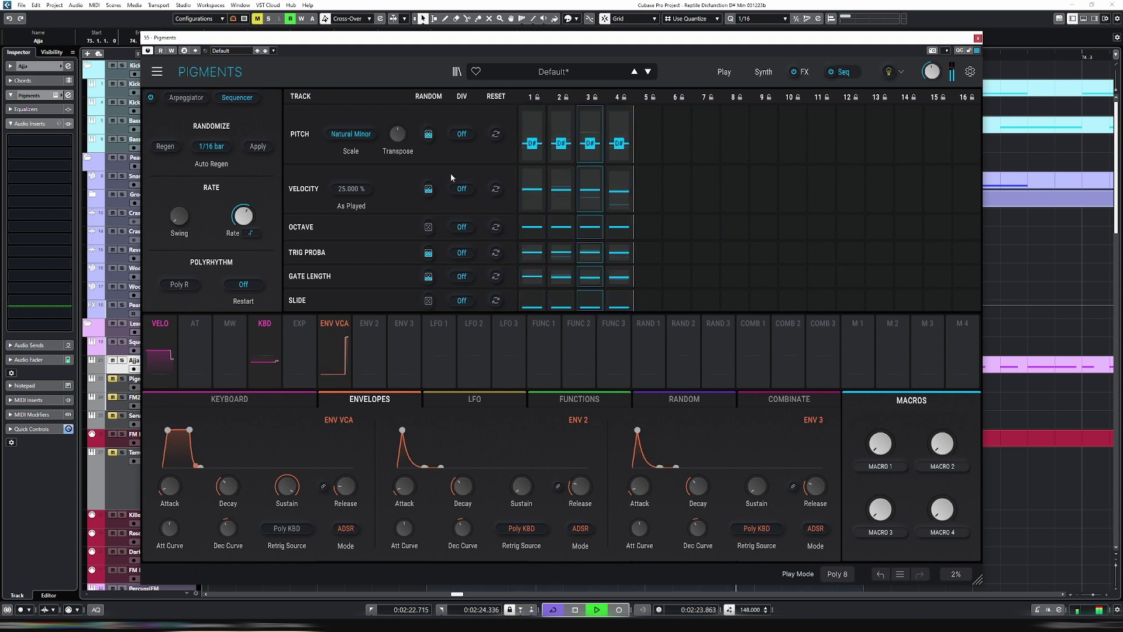
left_click_drag(428, 135, 428, 95)
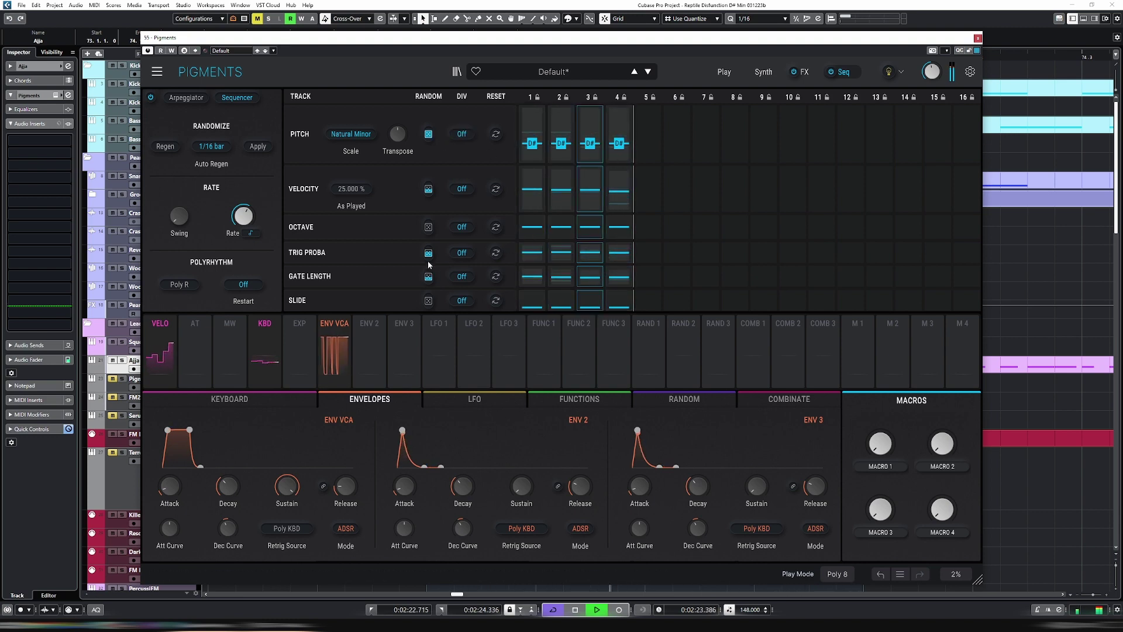
- Fine-tune step 2's gate length to match step 1 and restart playback to audition the pattern
left_click_drag(566, 278, 568, 276)
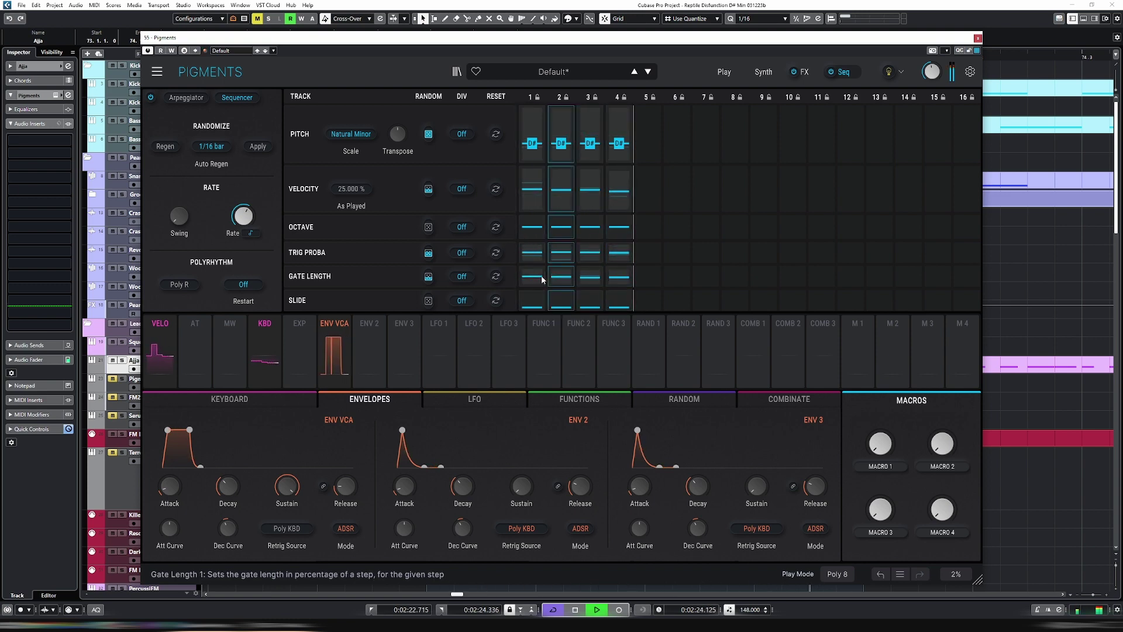
mouse_move(538, 276)
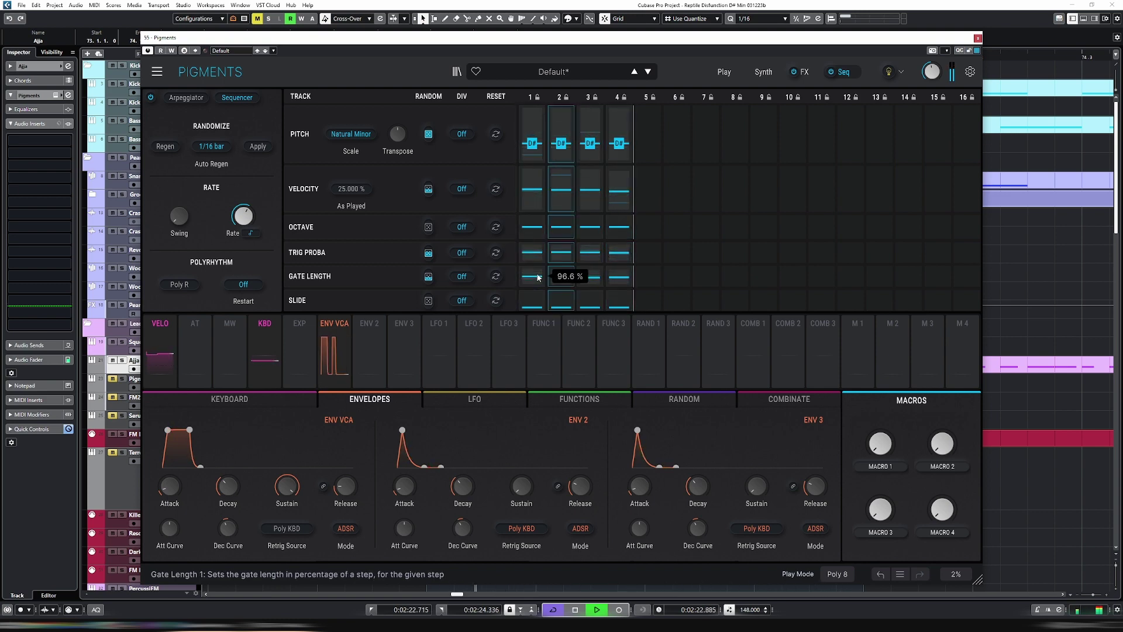
key("space")
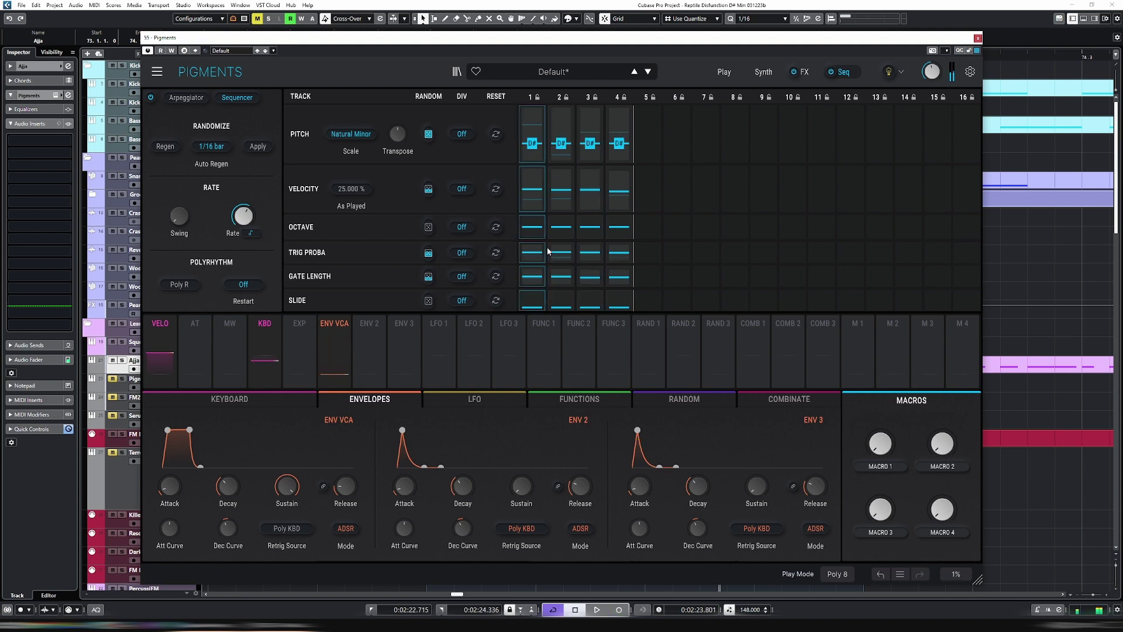
key("space")
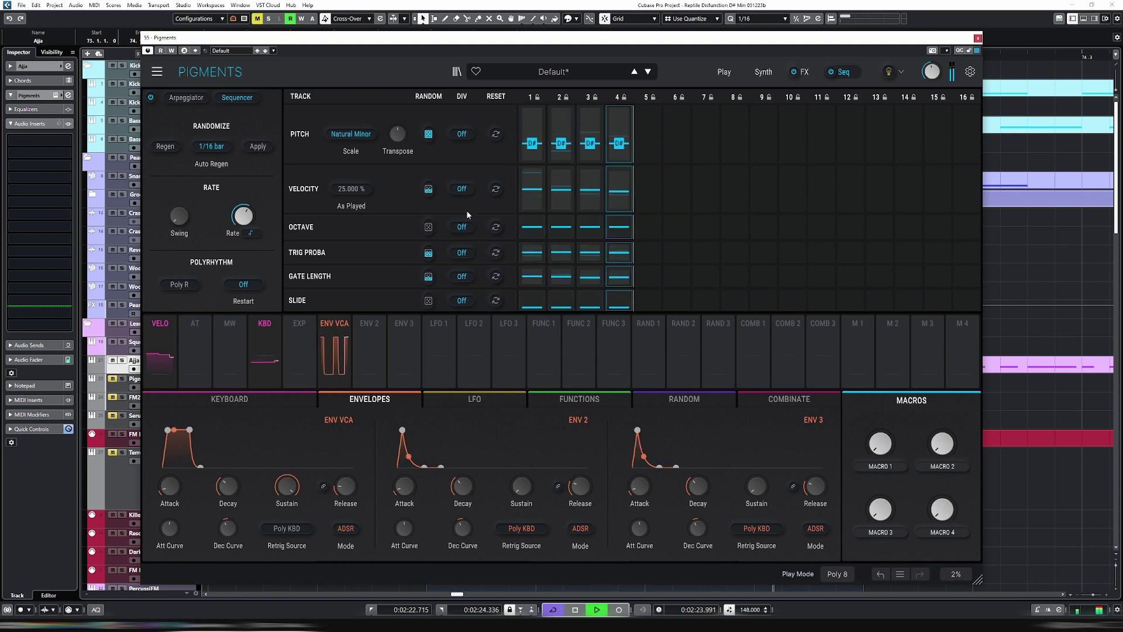
- Close and reopen the Pigments window, then raise the sequencer's velocity randomness to its maximum
key("Escape")
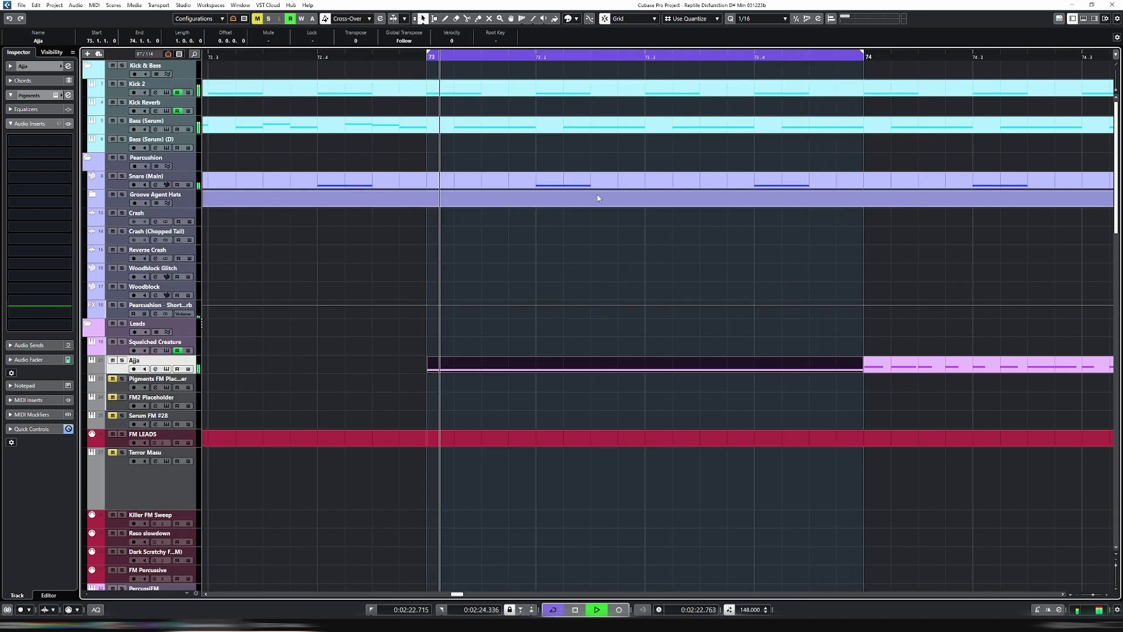
key("e")
key("space")
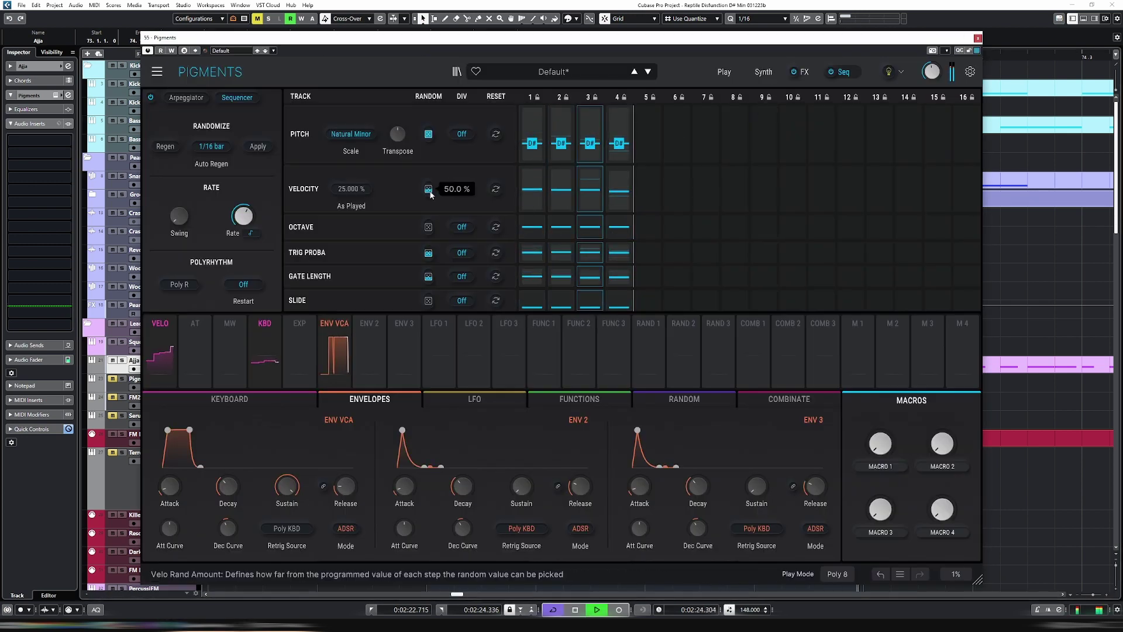
left_click_drag(428, 189, 428, 155)
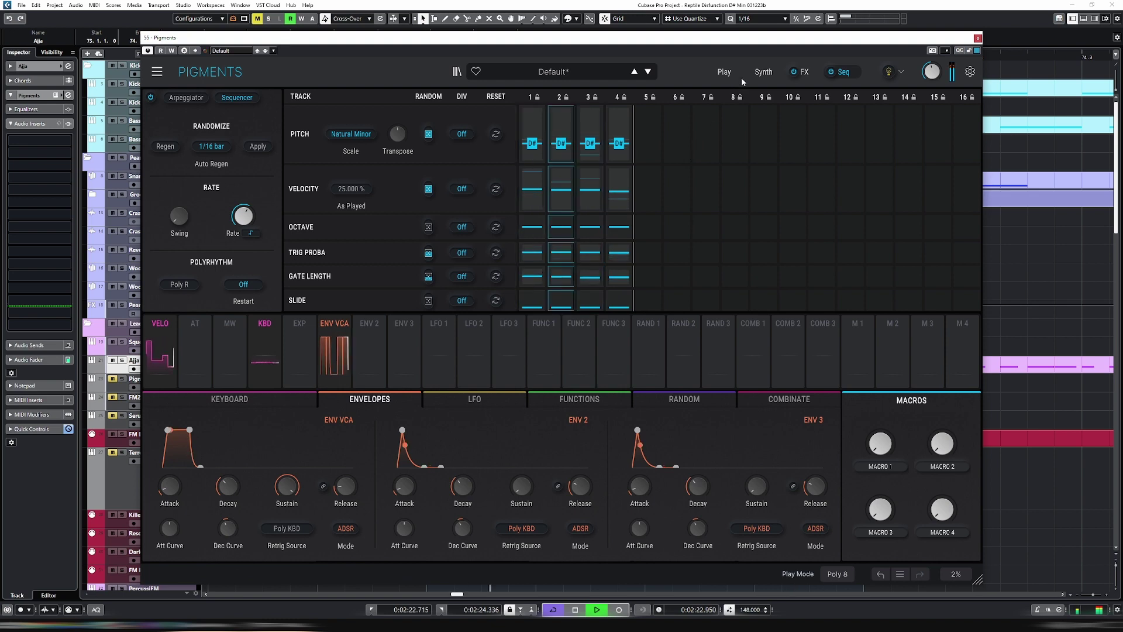
- Open the synth page and route velocity modulation to the wavetable engine's FM amount at 0.23
left_click(764, 72)
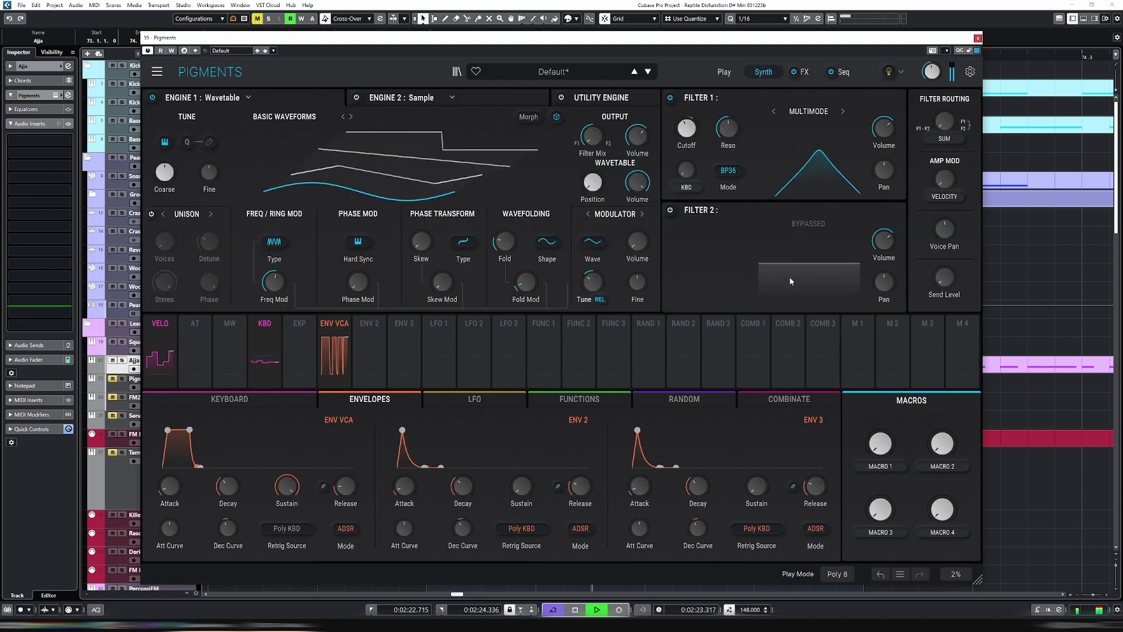
mouse_move(688, 131)
left_click_drag(686, 161, 688, 162)
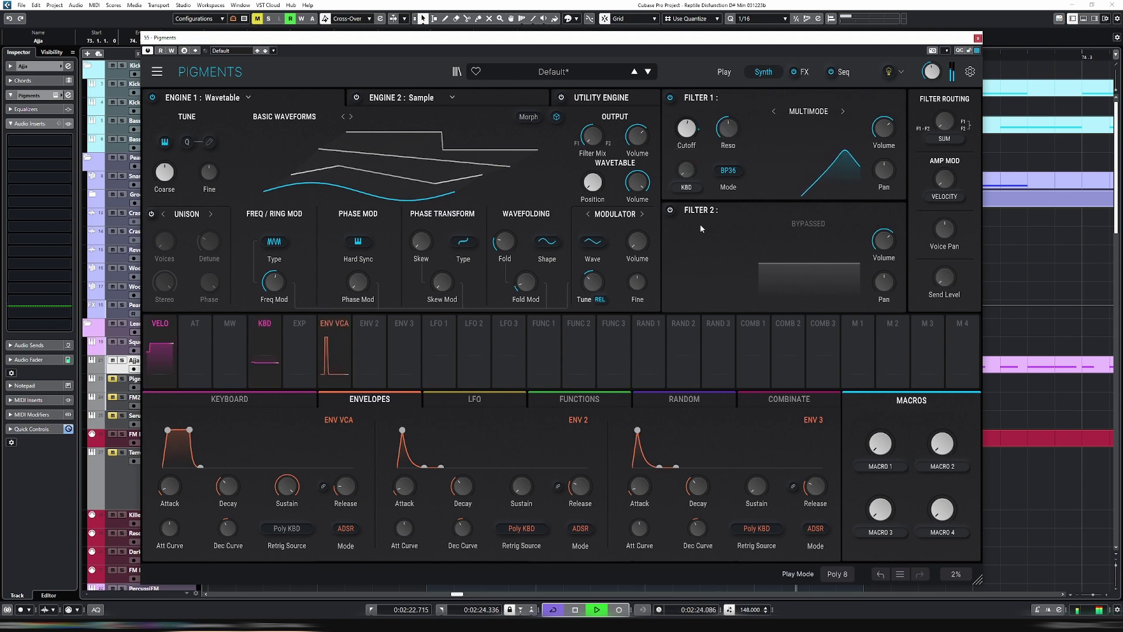
left_click(158, 325)
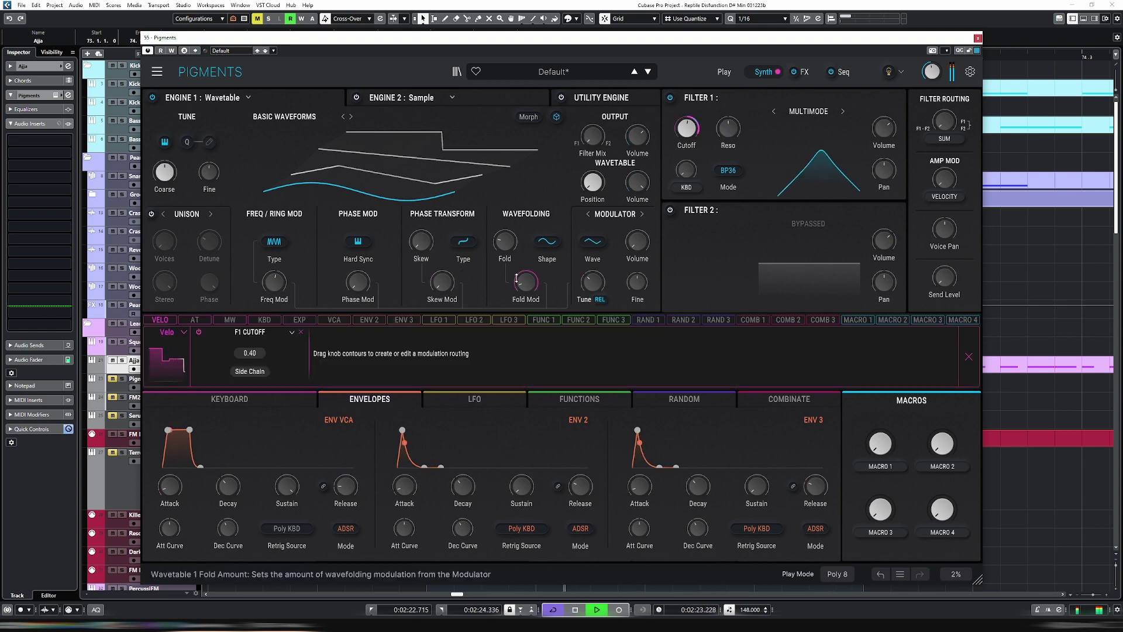
left_click_drag(273, 274, 273, 258)
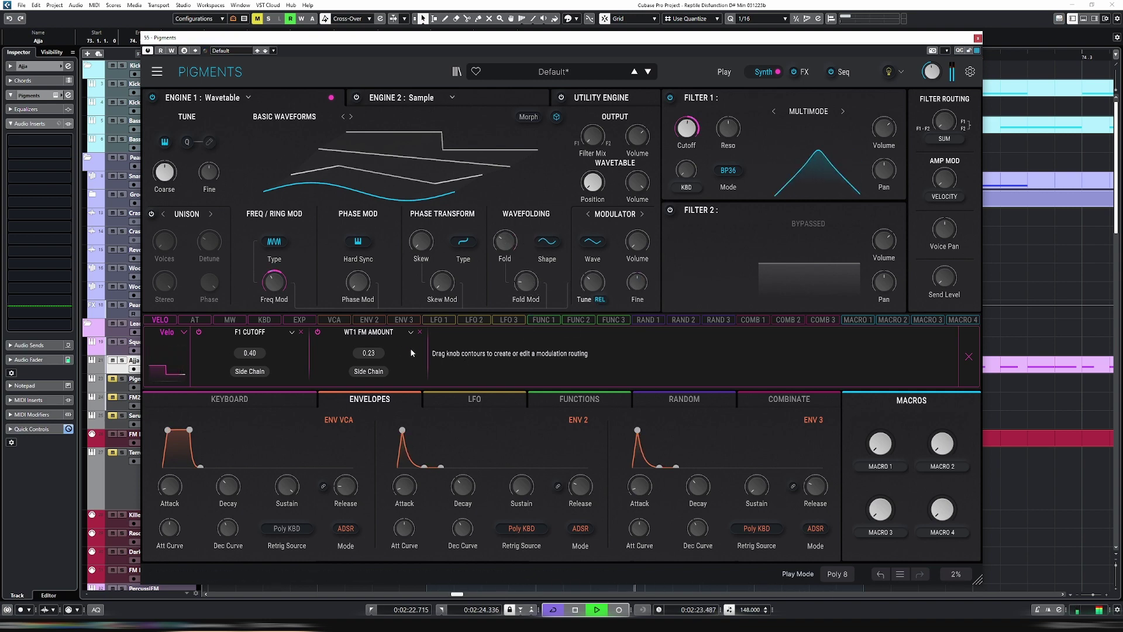
- Add velocity modulation of -0.29 to the wavetable fold amount and 0.21 to the fold, adjust Filter 1's resonance, and stop playback
left_click_drag(529, 272, 530, 266)
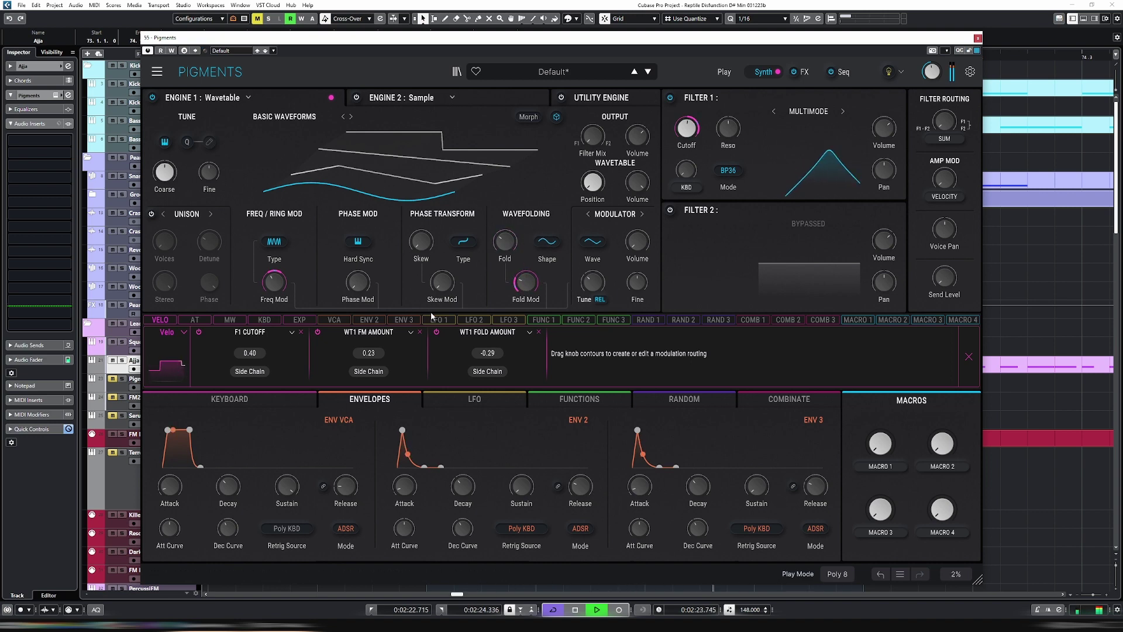
left_click_drag(505, 246, 505, 224)
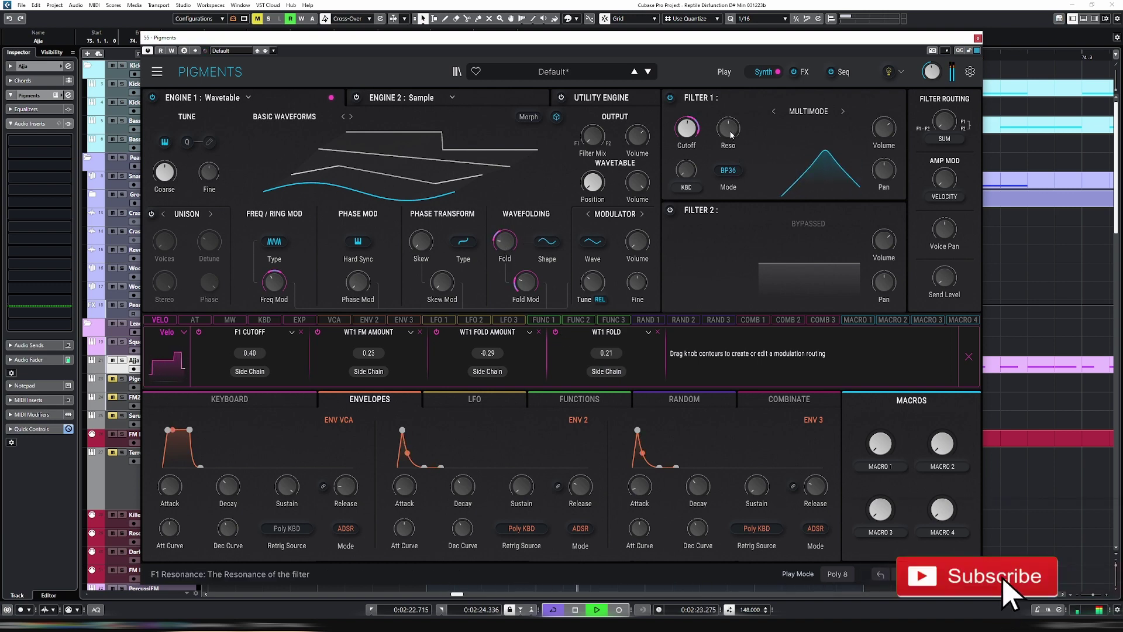
left_click_drag(729, 135, 730, 128)
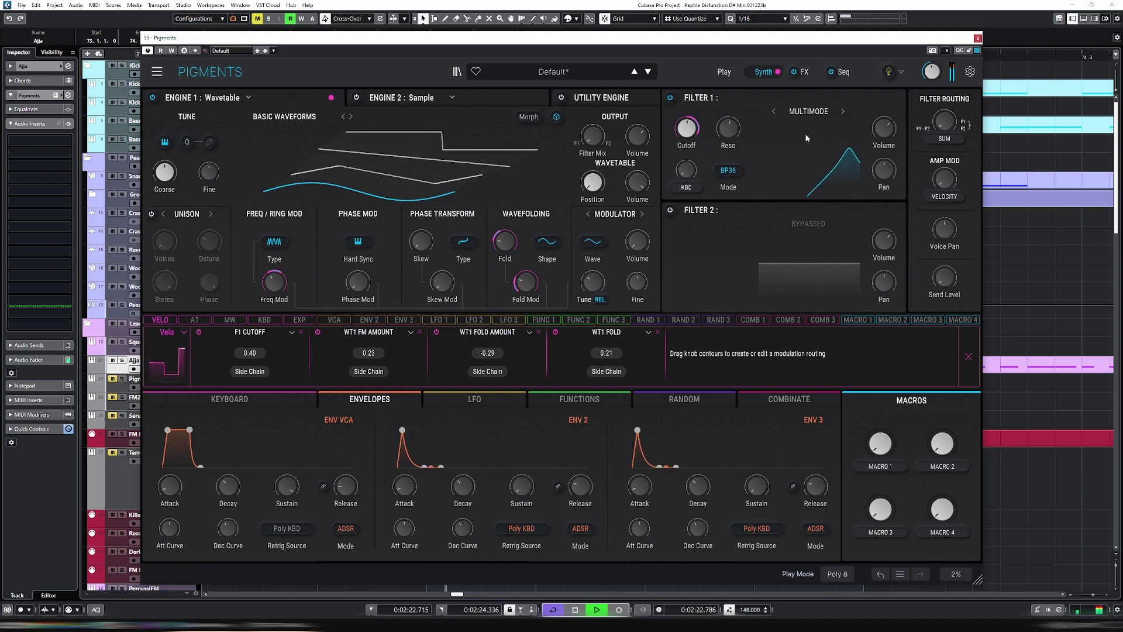
key("space")
- Extend the sequencer pattern to eight steps and set the pitch of steps 5 to 8 to D#
left_click(840, 71)
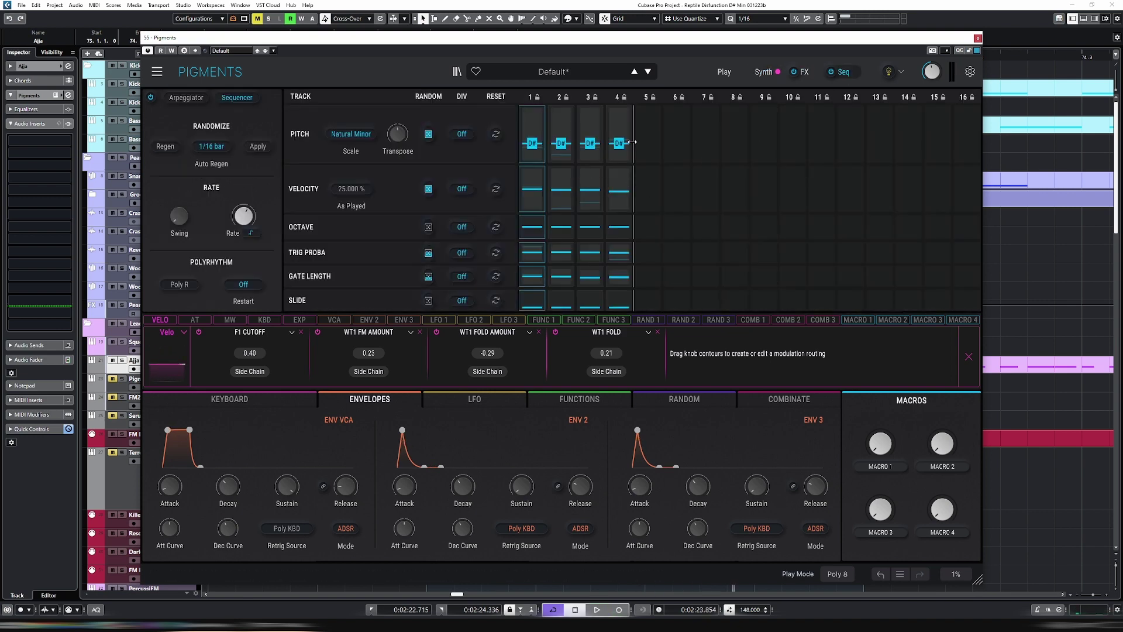
left_click_drag(632, 143, 738, 141)
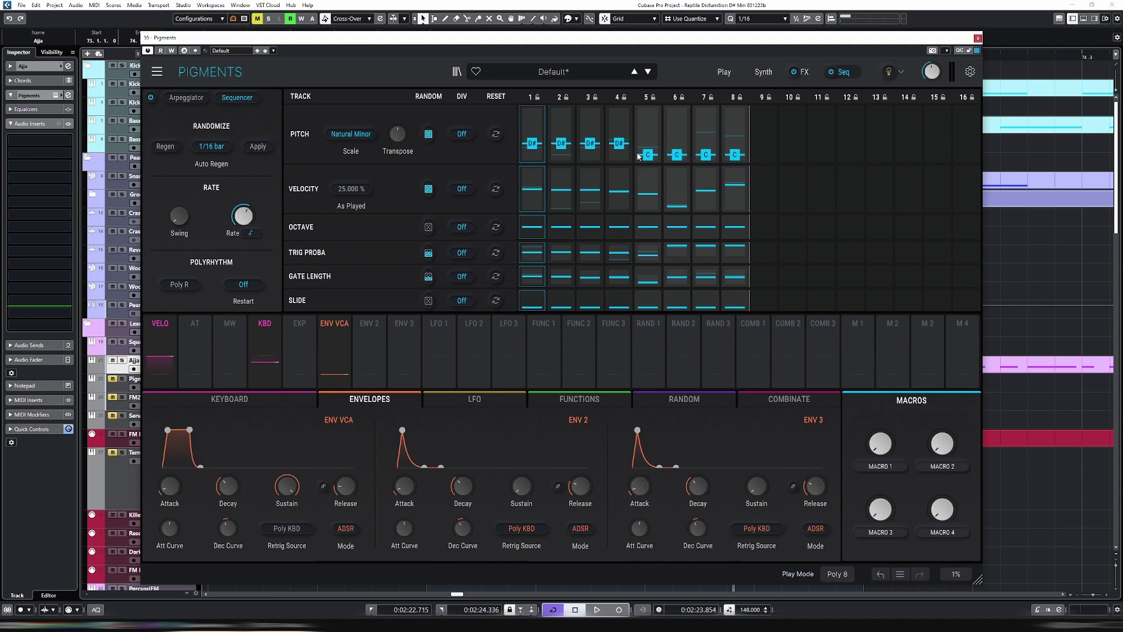
left_click_drag(684, 138, 684, 143)
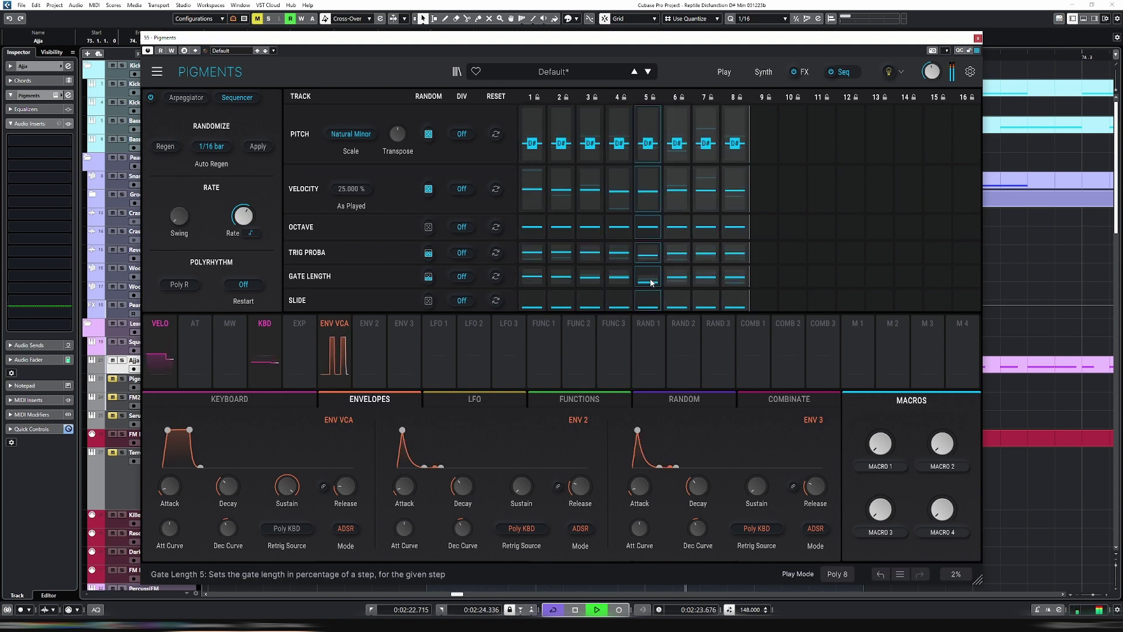
- Lock steps 1, 2, 4 and 7 against randomization, restart playback, and lower step 2's velocity to 20
key("space")
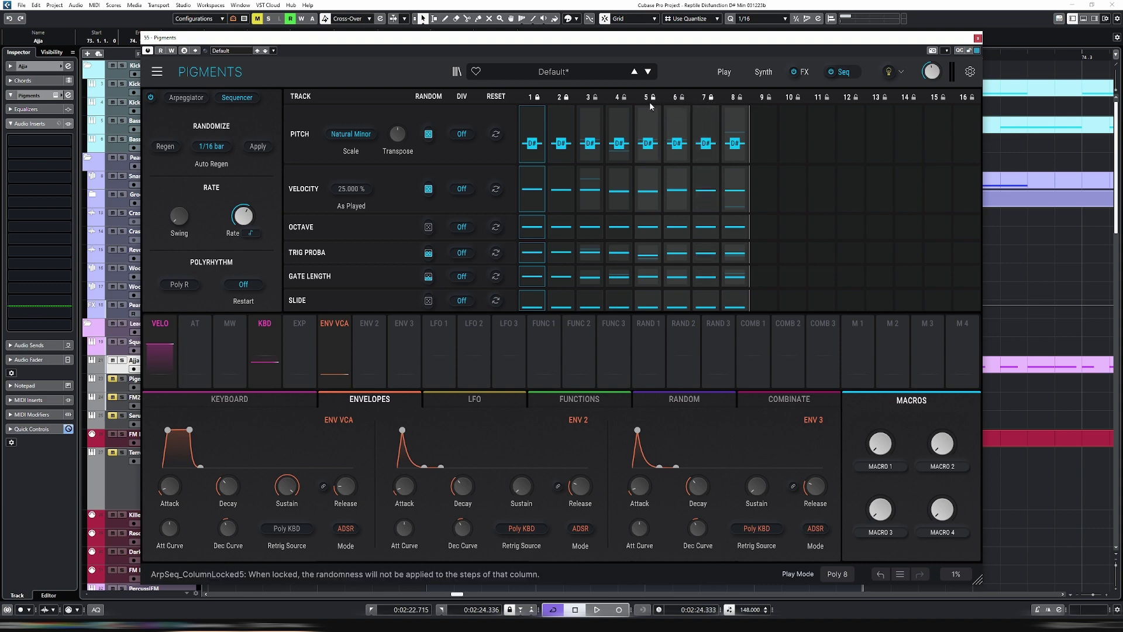
left_click(624, 98)
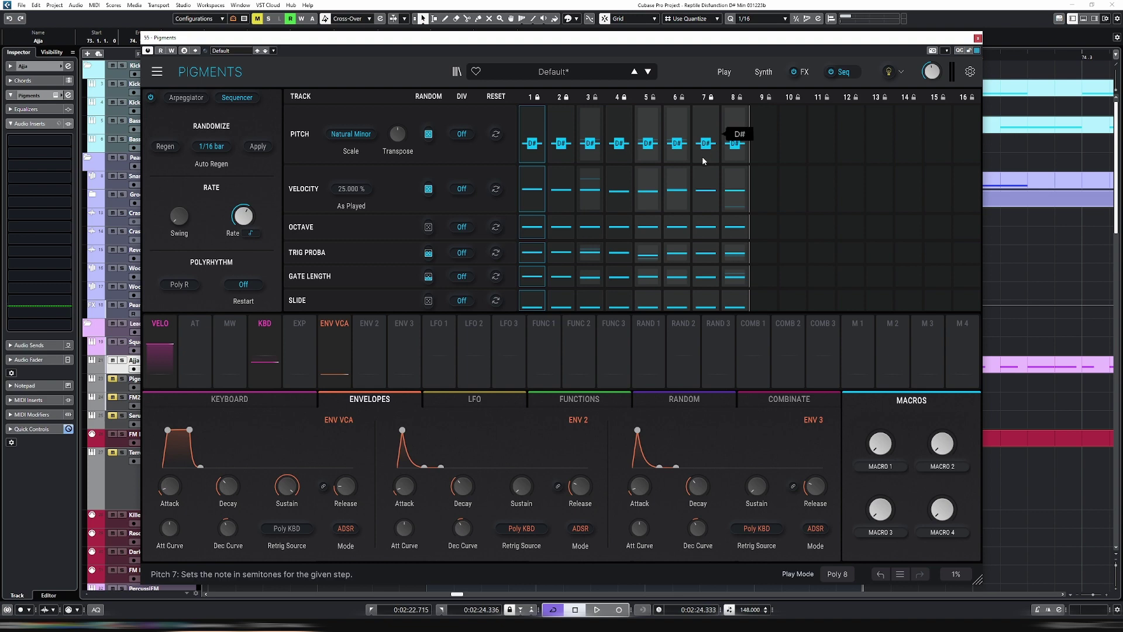
key("space")
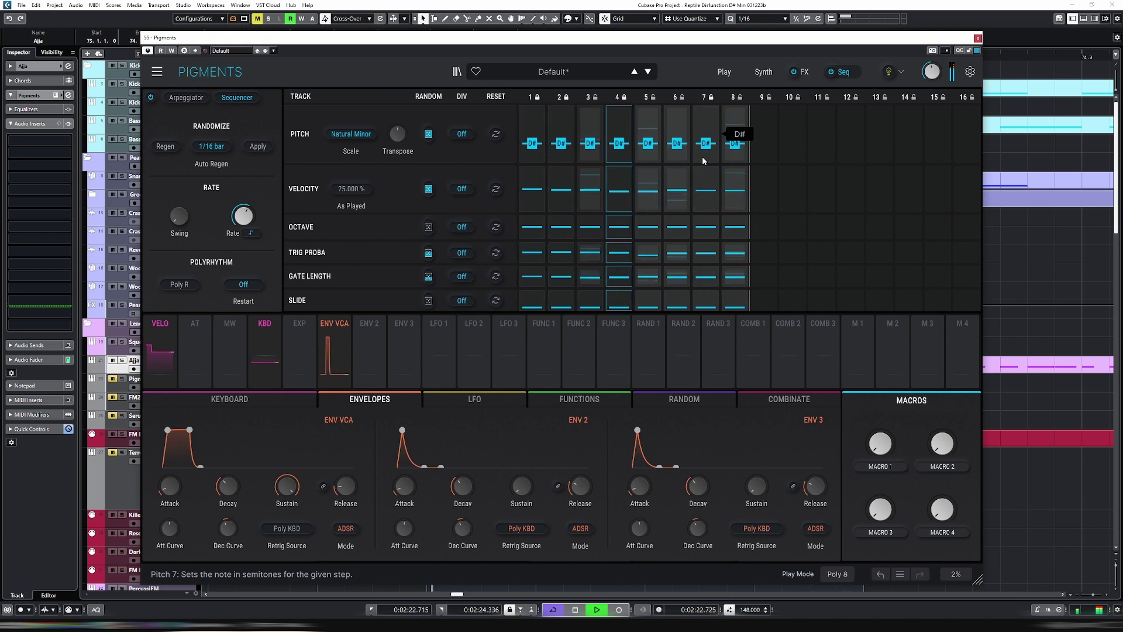
left_click(565, 204)
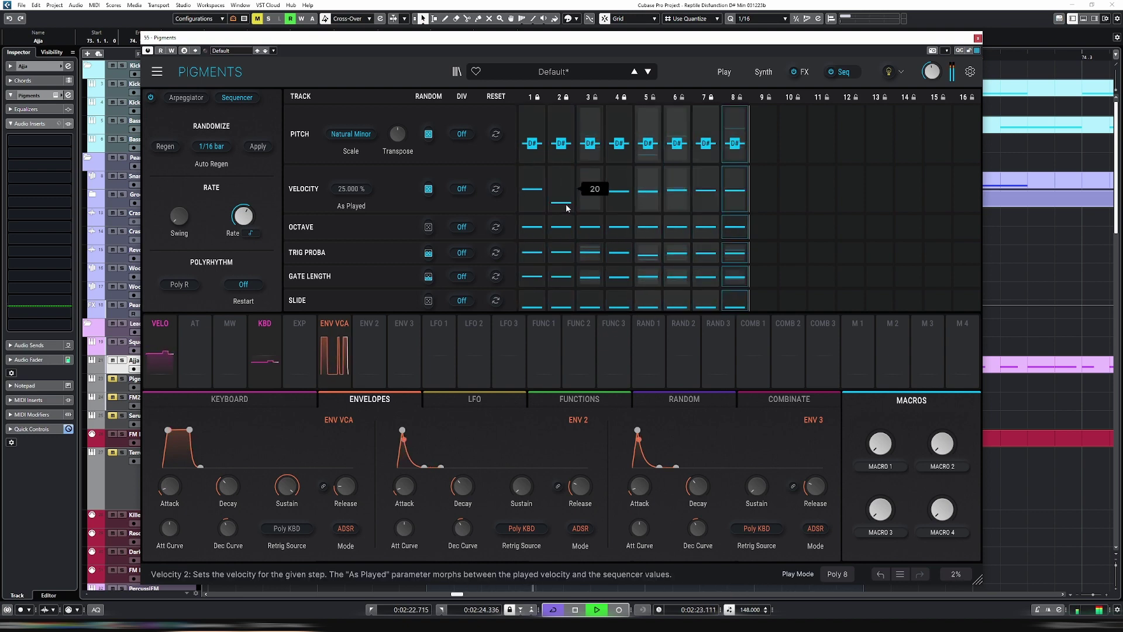
- Set sequencer step 2's velocity to 25 and raise the velocities of steps 1, 4 and 7
left_click_drag(565, 205, 571, 202)
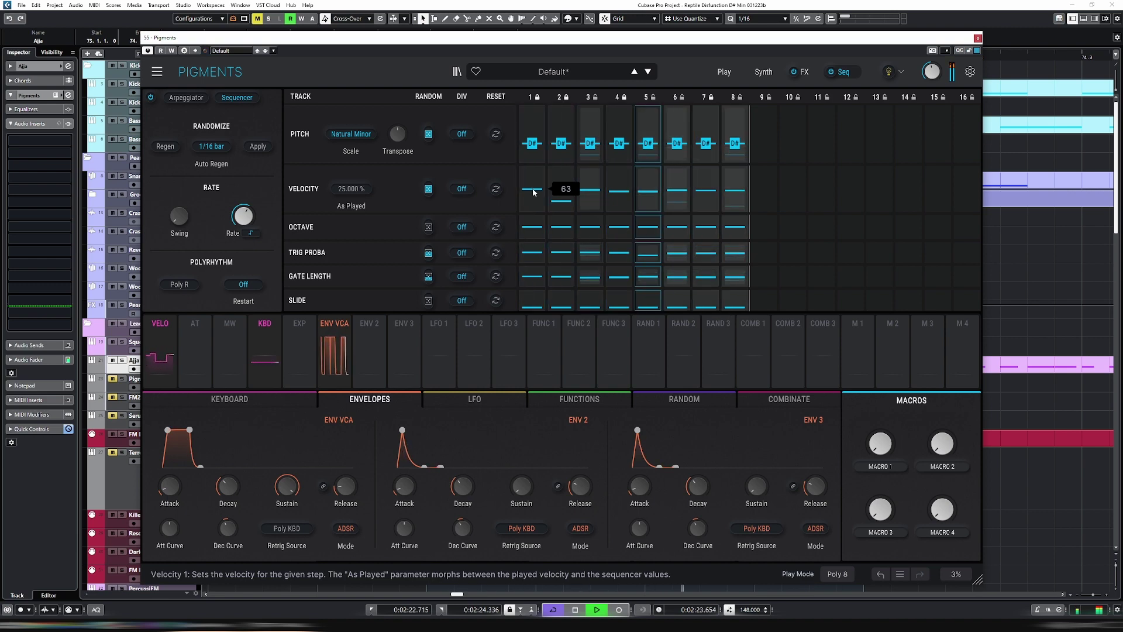
left_click_drag(533, 190, 534, 183)
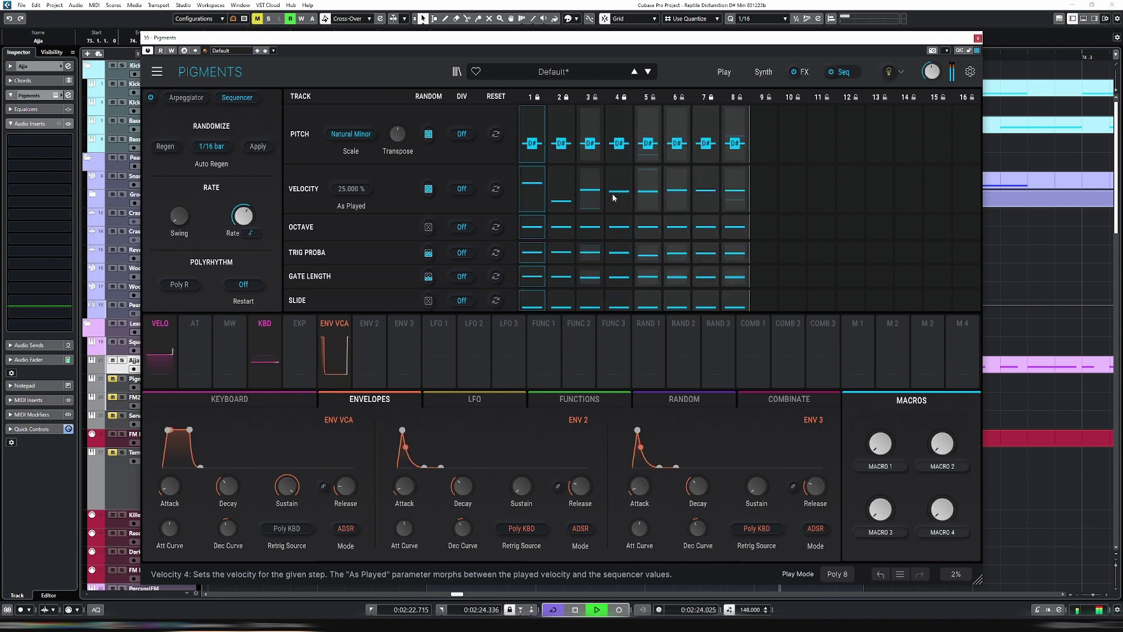
left_click_drag(622, 192, 623, 185)
left_click_drag(707, 191, 713, 184)
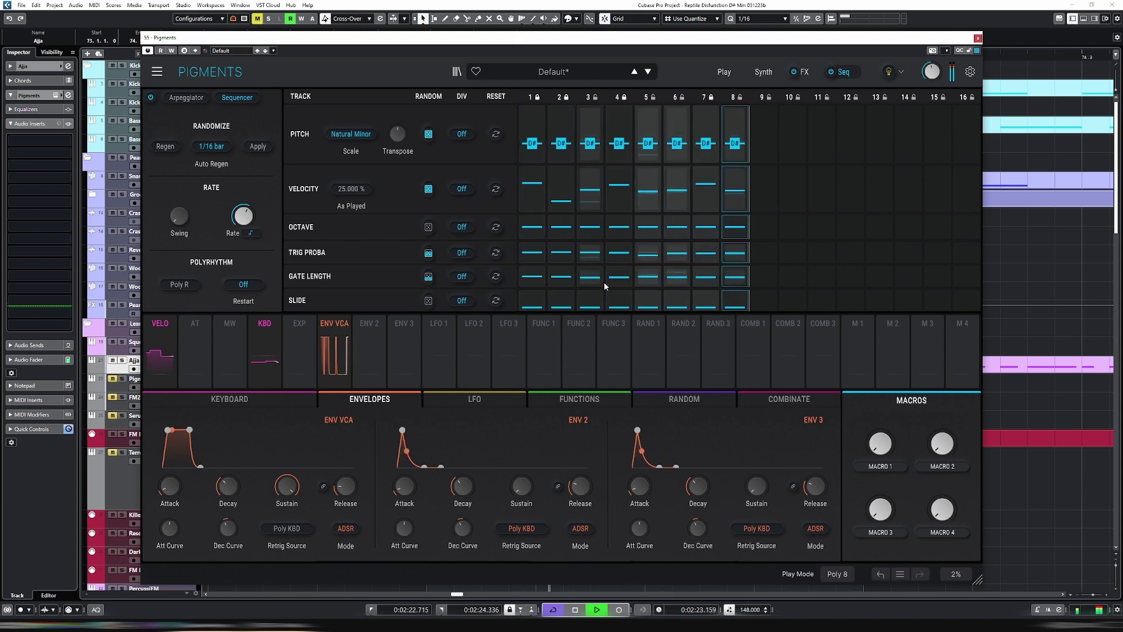
- Raise the trigger probability of steps 1, 4, 5 and 8, with step 5 at 55.3 %, and audition the sequence
left_click_drag(535, 253, 544, 250)
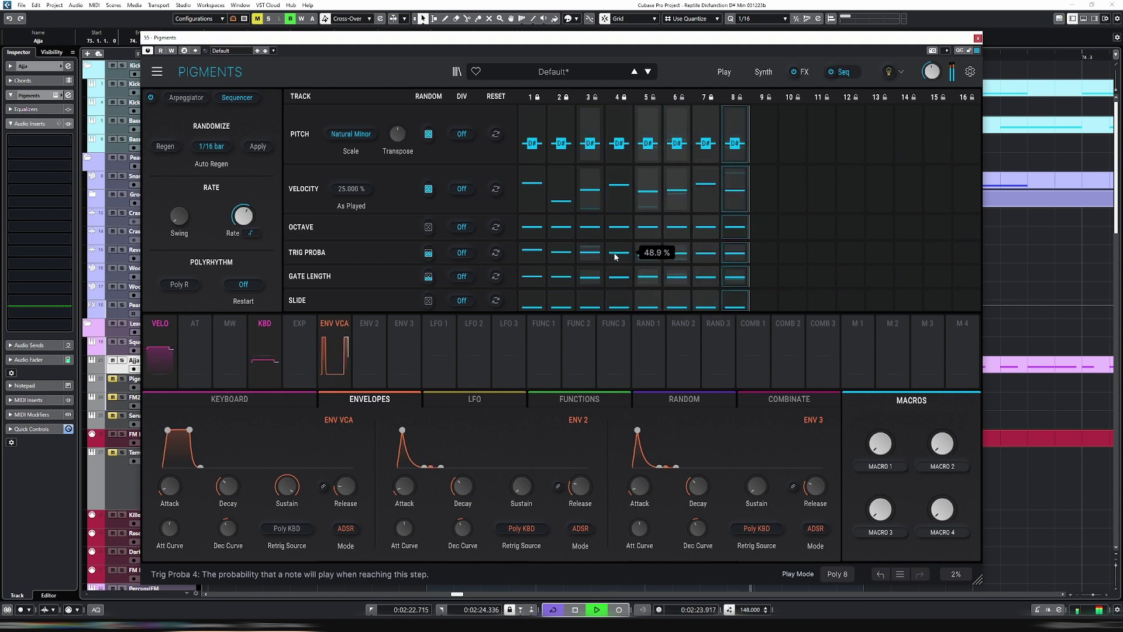
left_click_drag(616, 253, 620, 250)
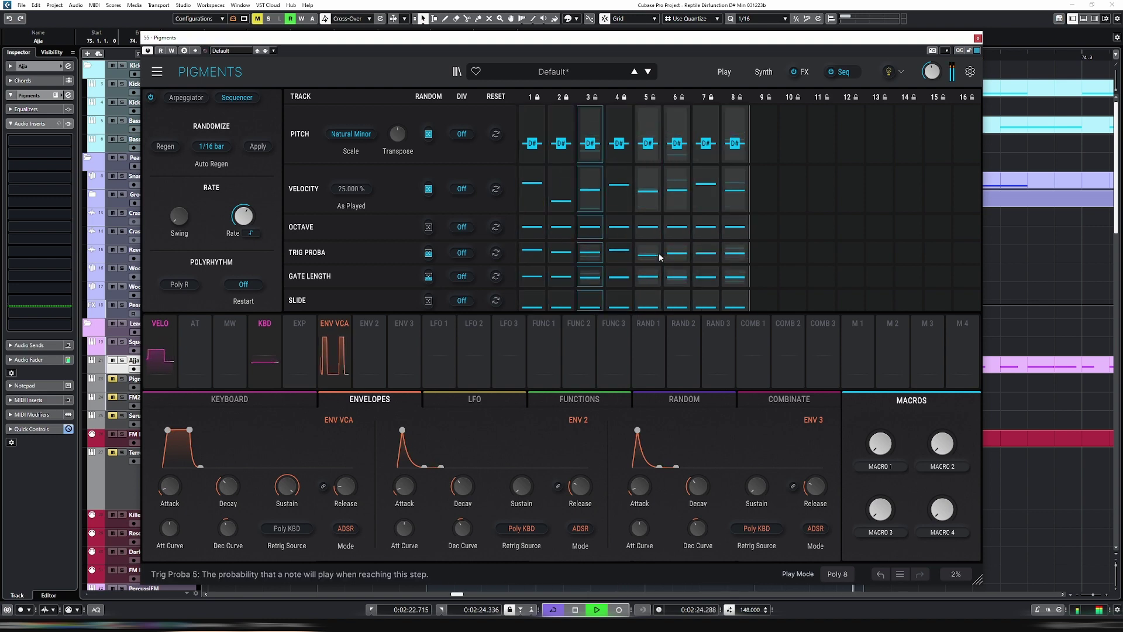
left_click_drag(652, 254, 649, 251)
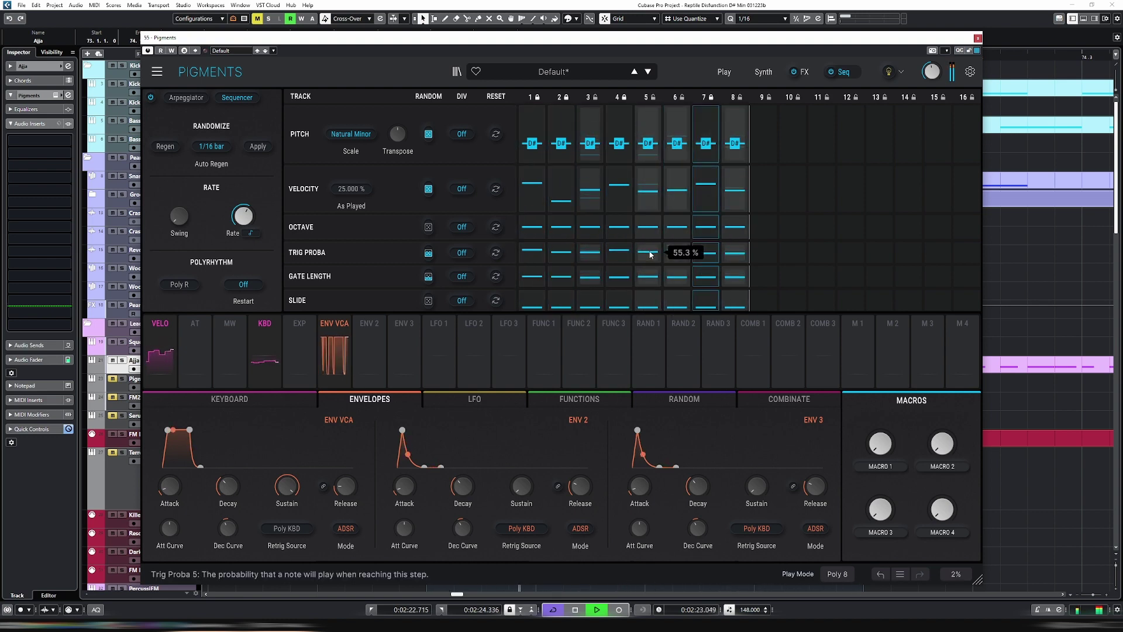
left_click_drag(734, 254, 715, 252)
key("space")
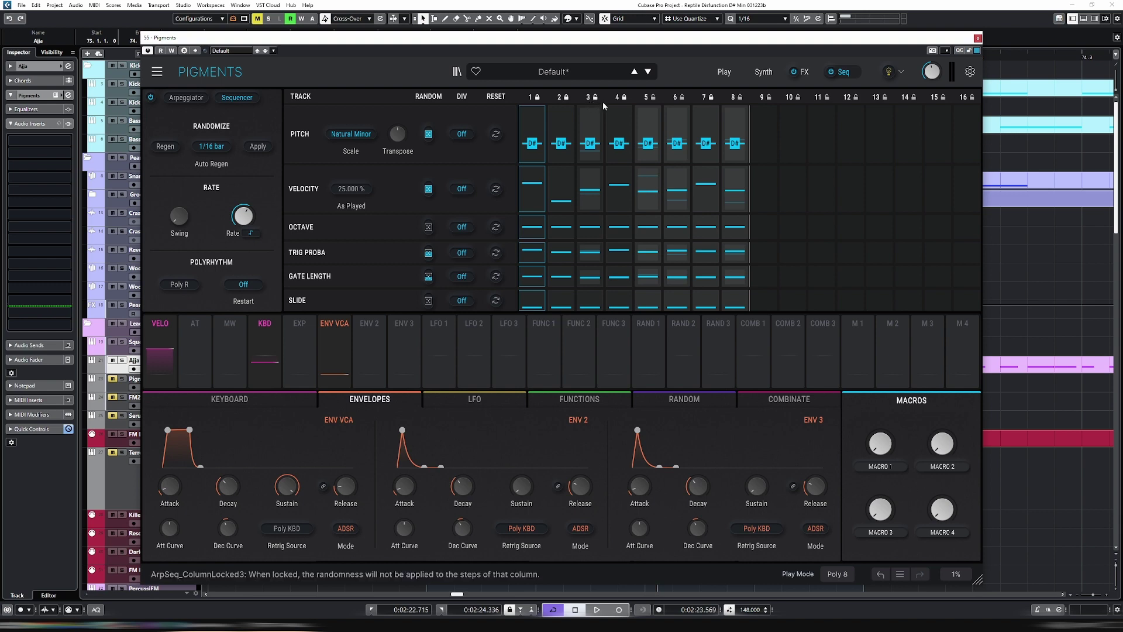
key("space")
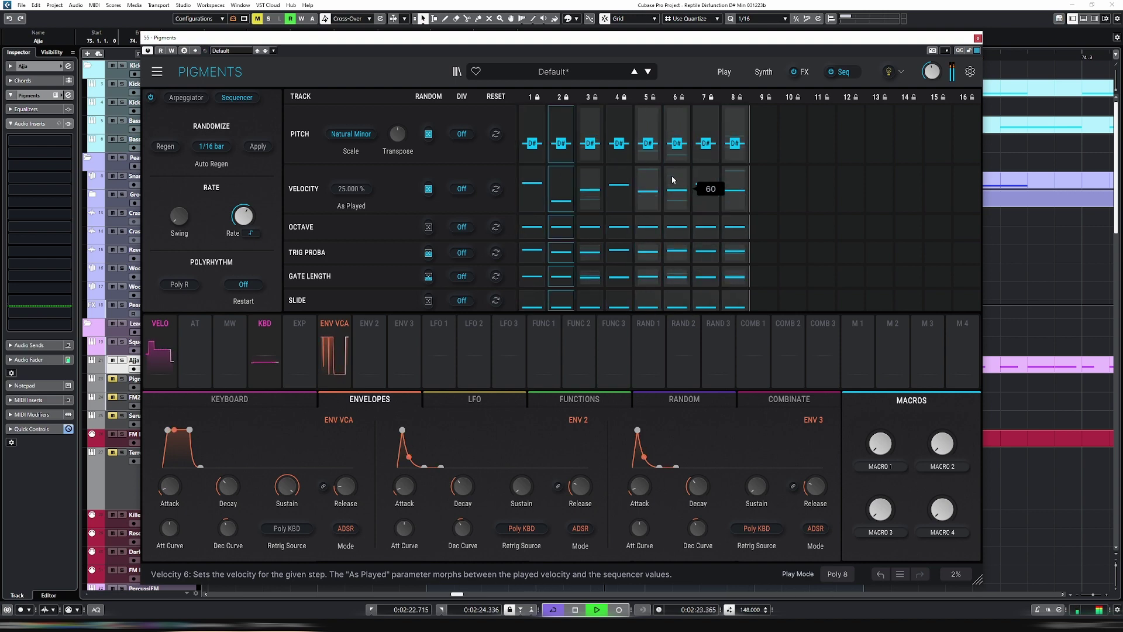
key("space")
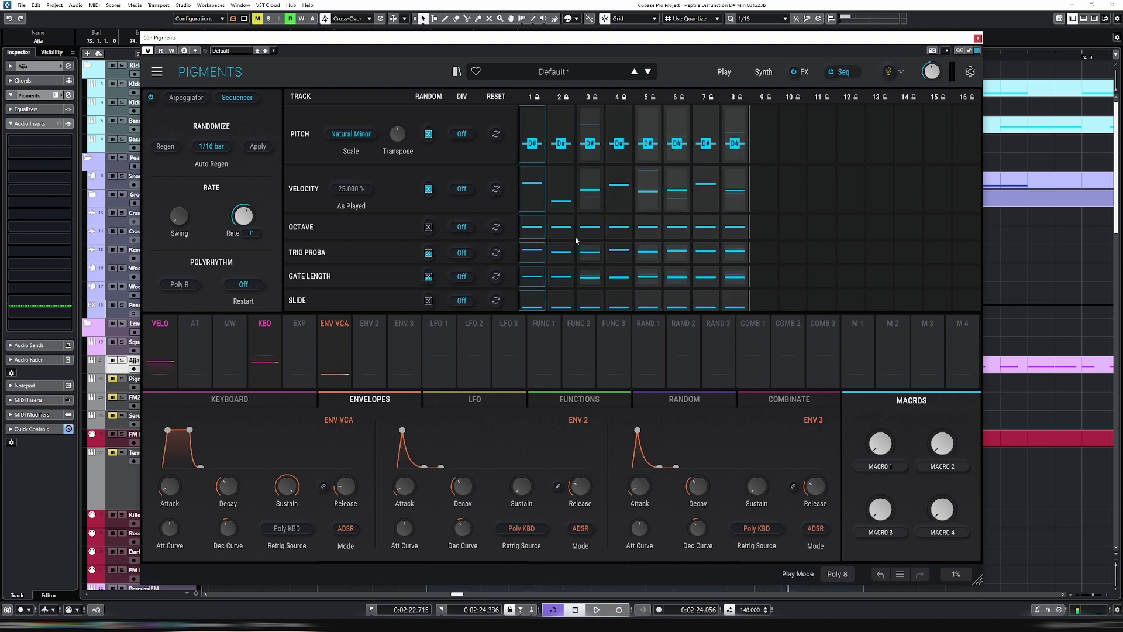
- Enable polyrhythm and set track lengths of 7 steps for velocity, 6 for octave, 4 for trig probability, 5 for gate length and 8 for slide
left_click(181, 287)
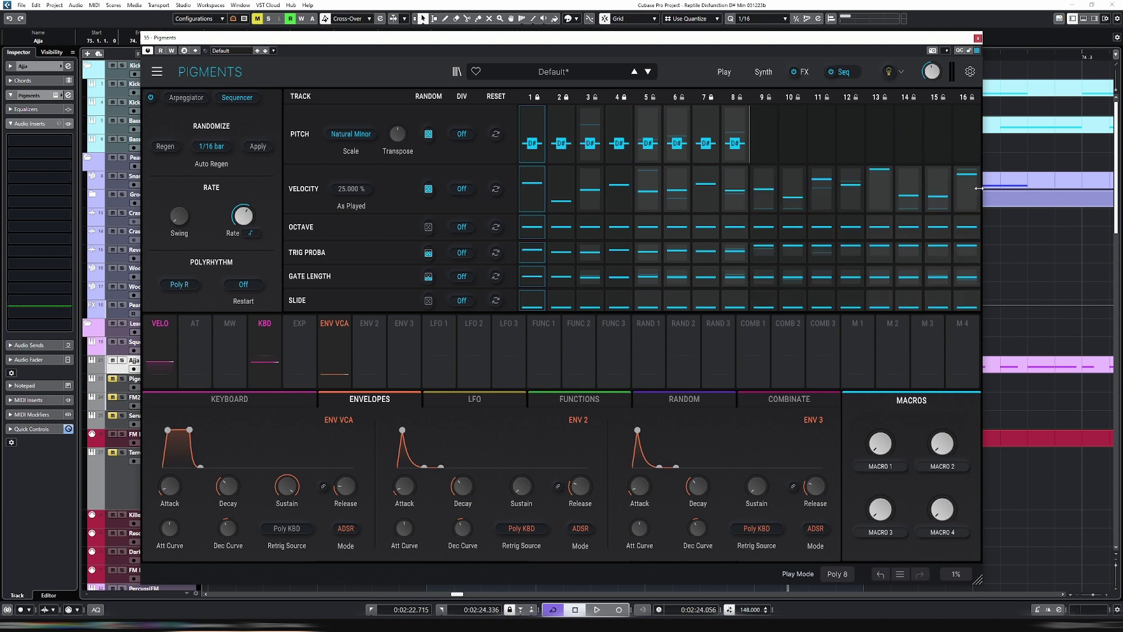
left_click_drag(908, 189, 858, 214)
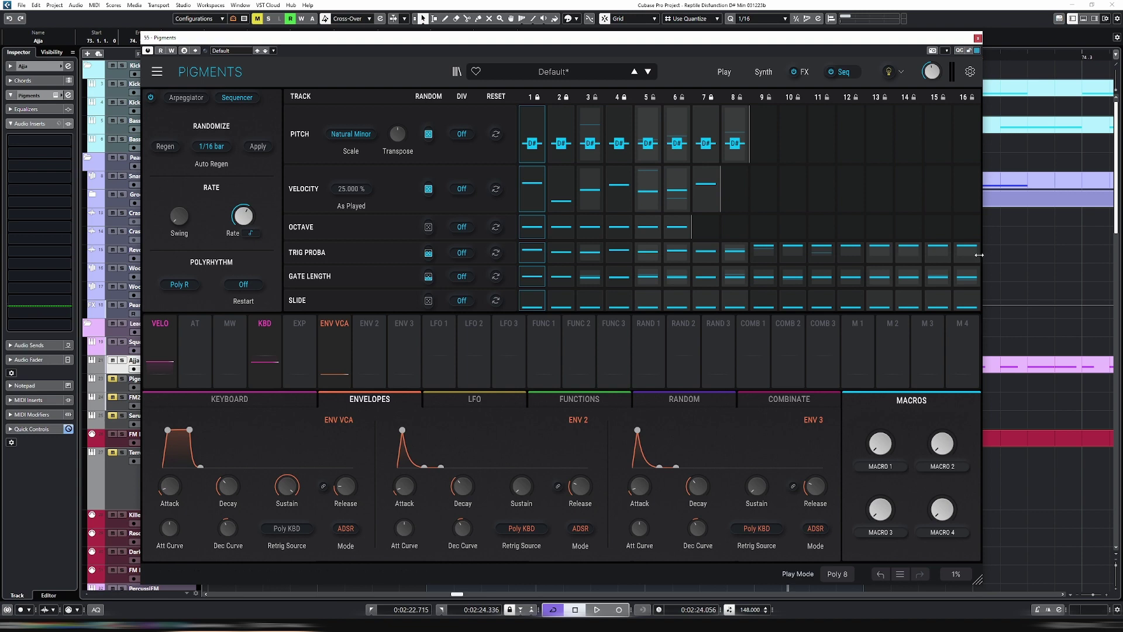
left_click_drag(979, 255, 653, 264)
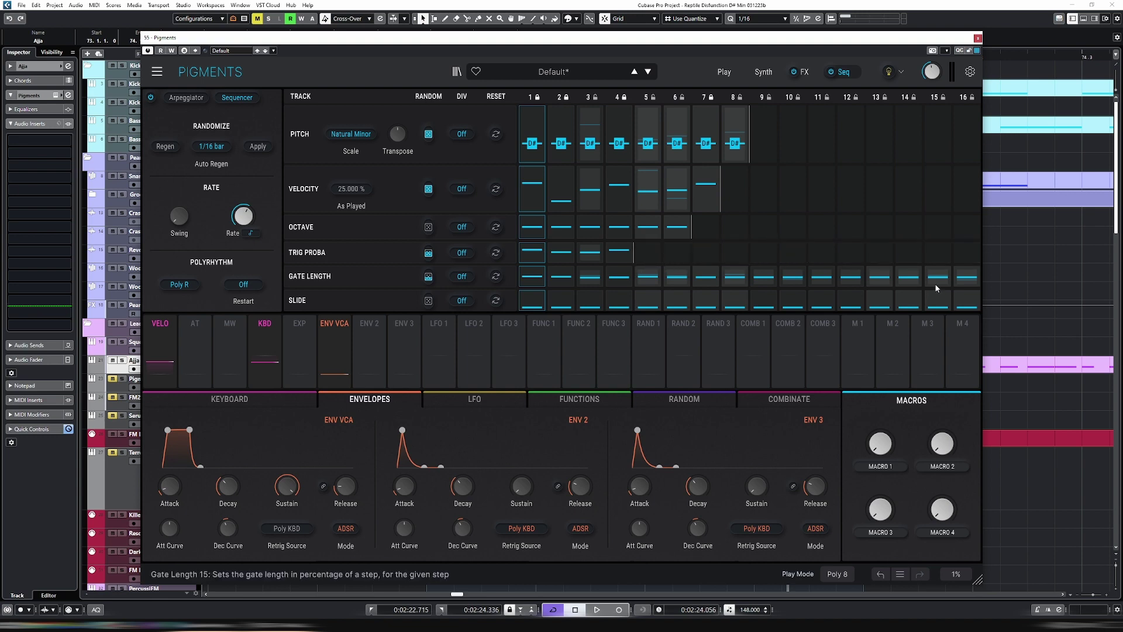
left_click_drag(978, 276, 711, 279)
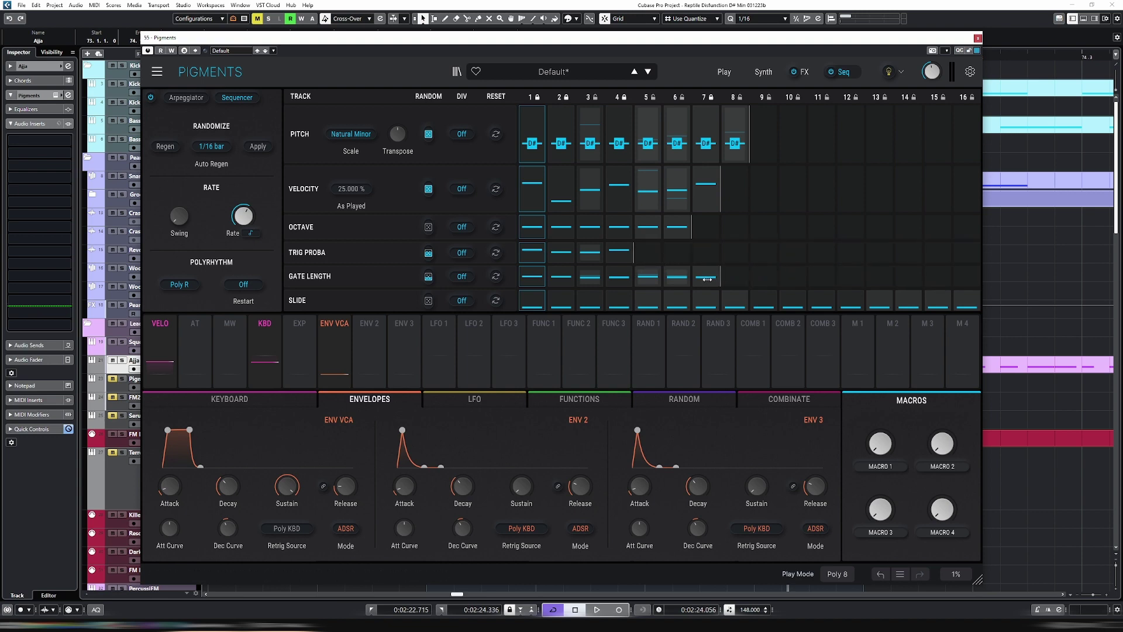
left_click_drag(979, 300, 760, 295)
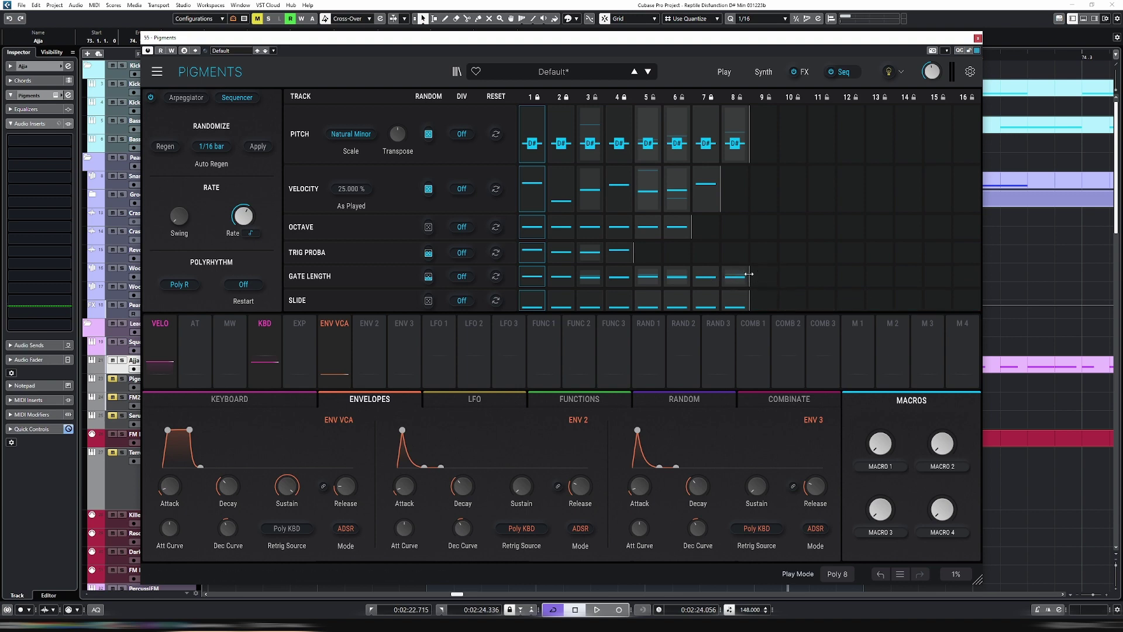
left_click_drag(748, 273, 700, 277)
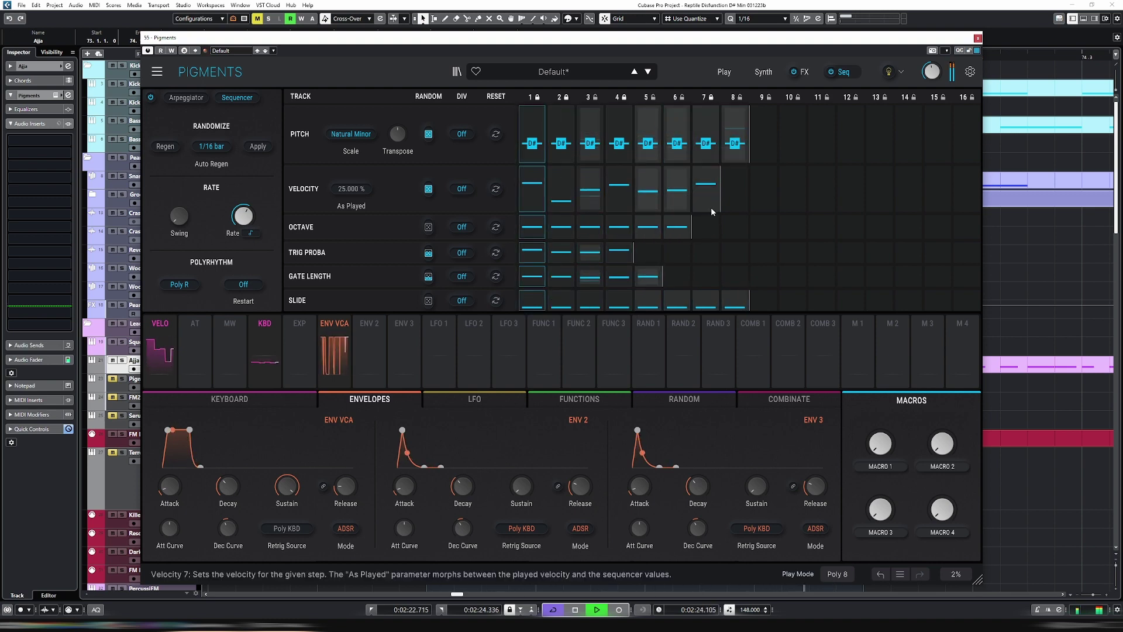
- Set the velocity track's length to six steps and try adjusting the octave track's randomization during playback
left_click_drag(721, 199, 635, 203)
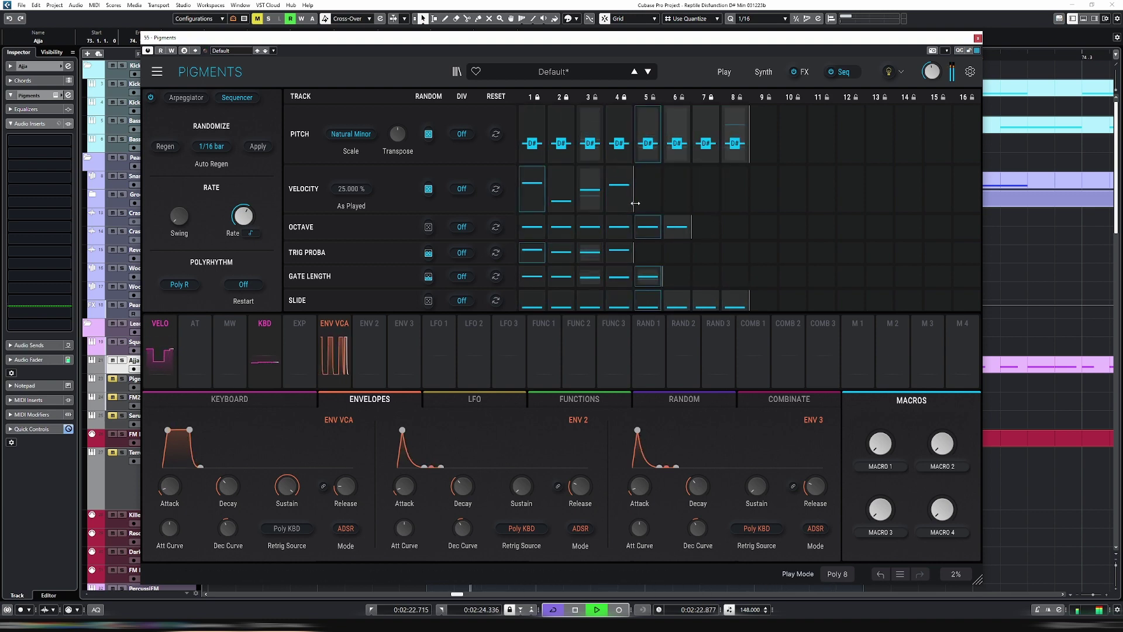
left_click_drag(635, 203, 691, 200)
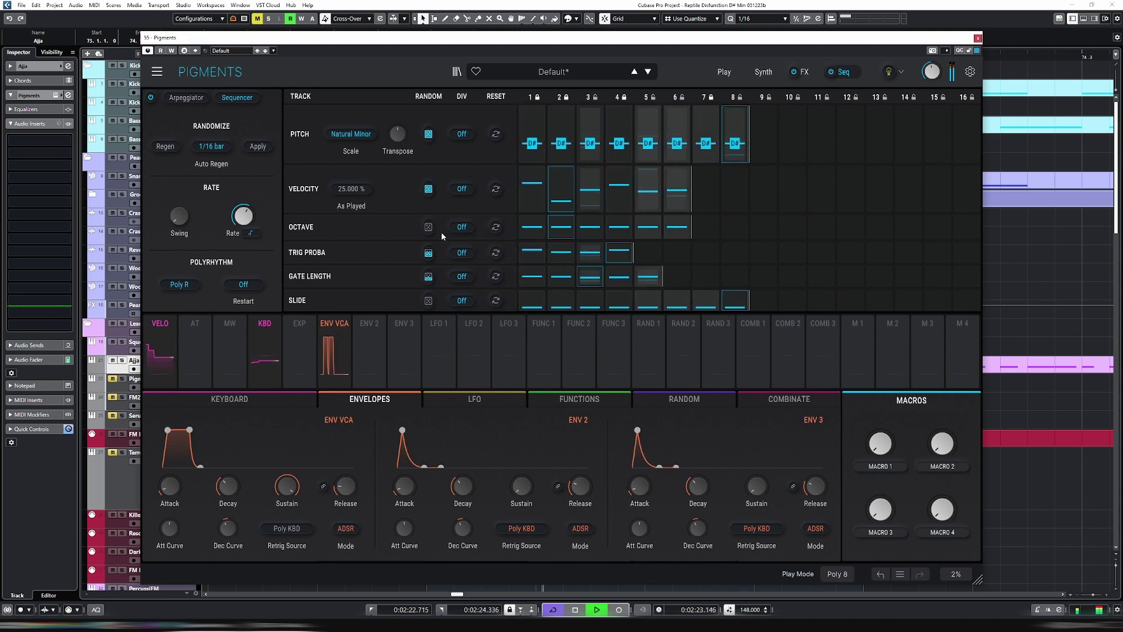
left_click_drag(430, 231, 430, 205)
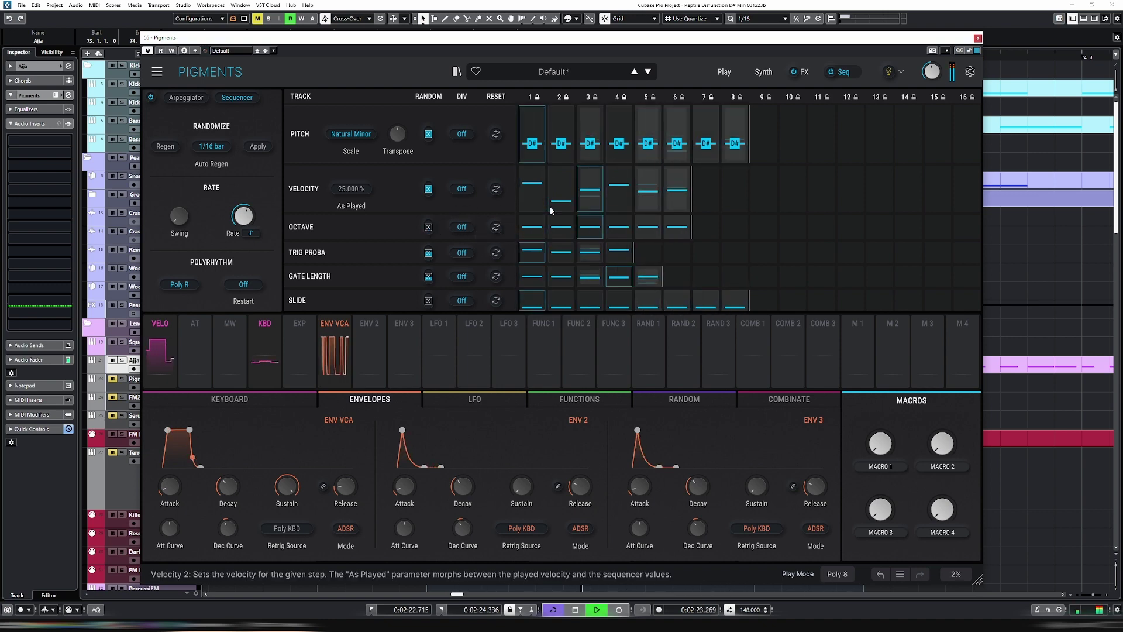
mouse_move(550, 210)
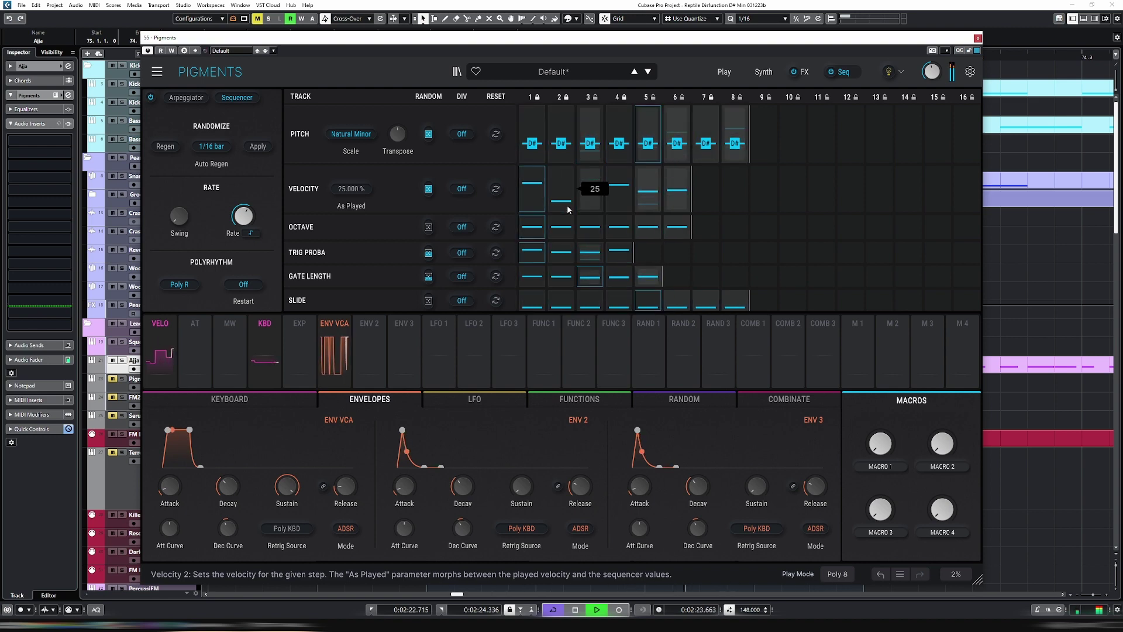
- Open the synth page, adjust Filter 1's cutoff slightly, and stop playback
left_click(769, 73)
mouse_move(688, 130)
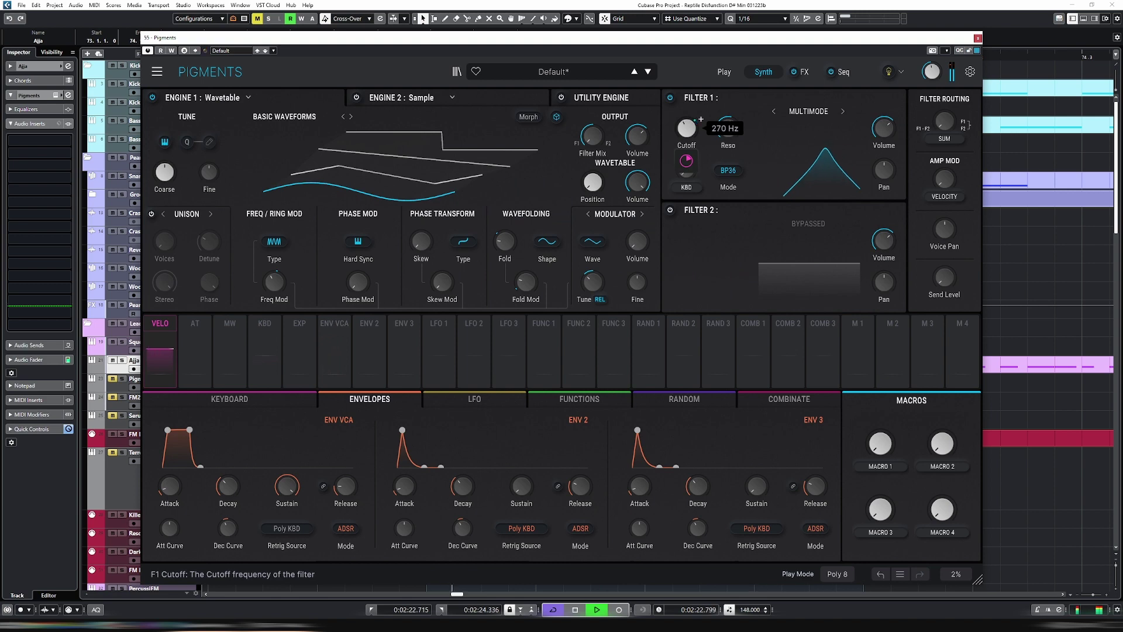
left_click_drag(687, 129, 687, 133)
mouse_move(691, 161)
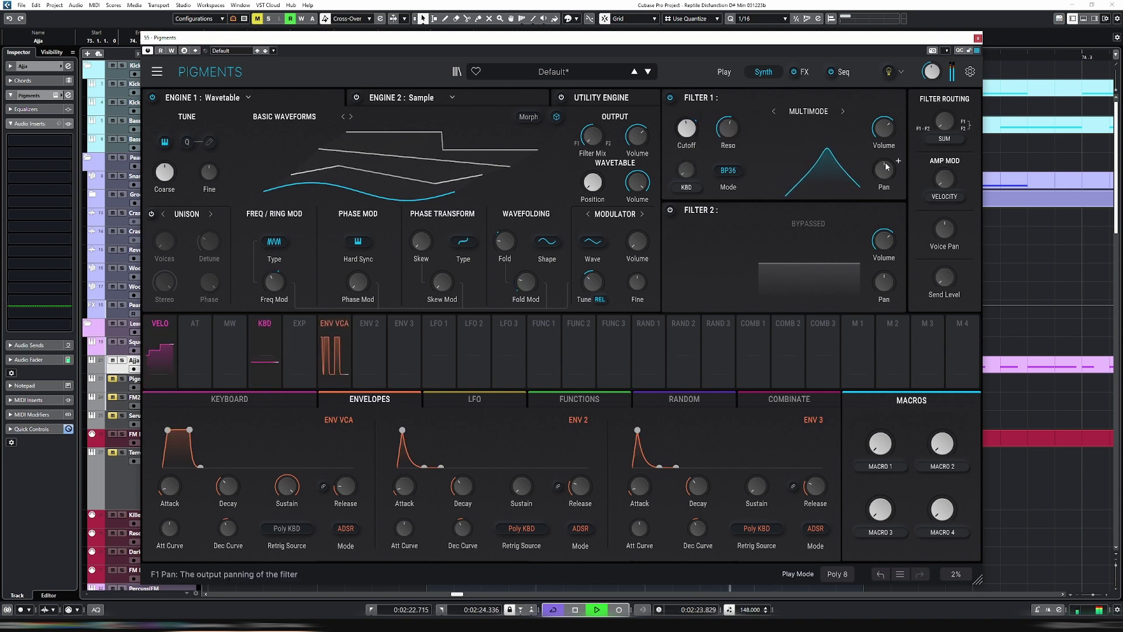
key("space")
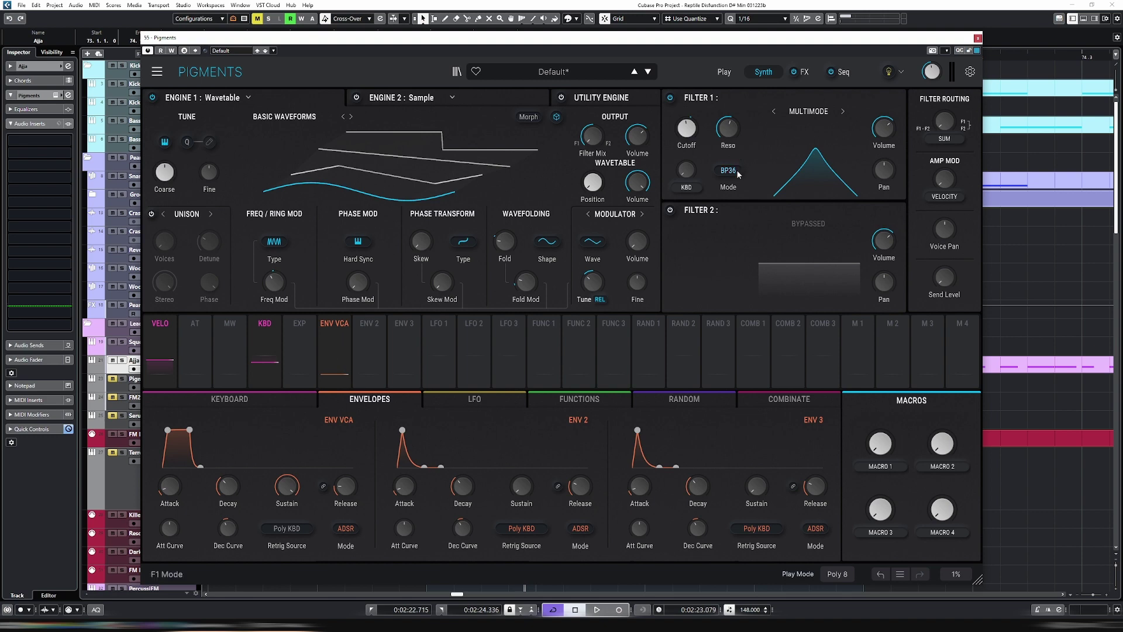
- Switch Filter 1 to the BP24 mode, restart playback, and set its cutoff to 516 Hz
left_click(735, 172)
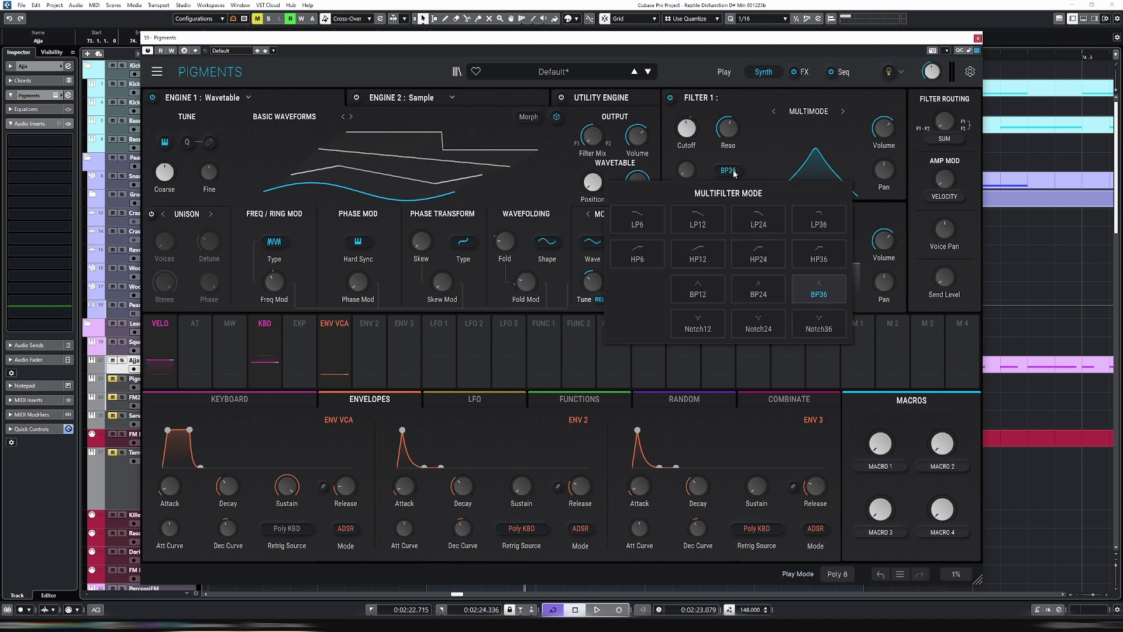
left_click(764, 293)
key("space")
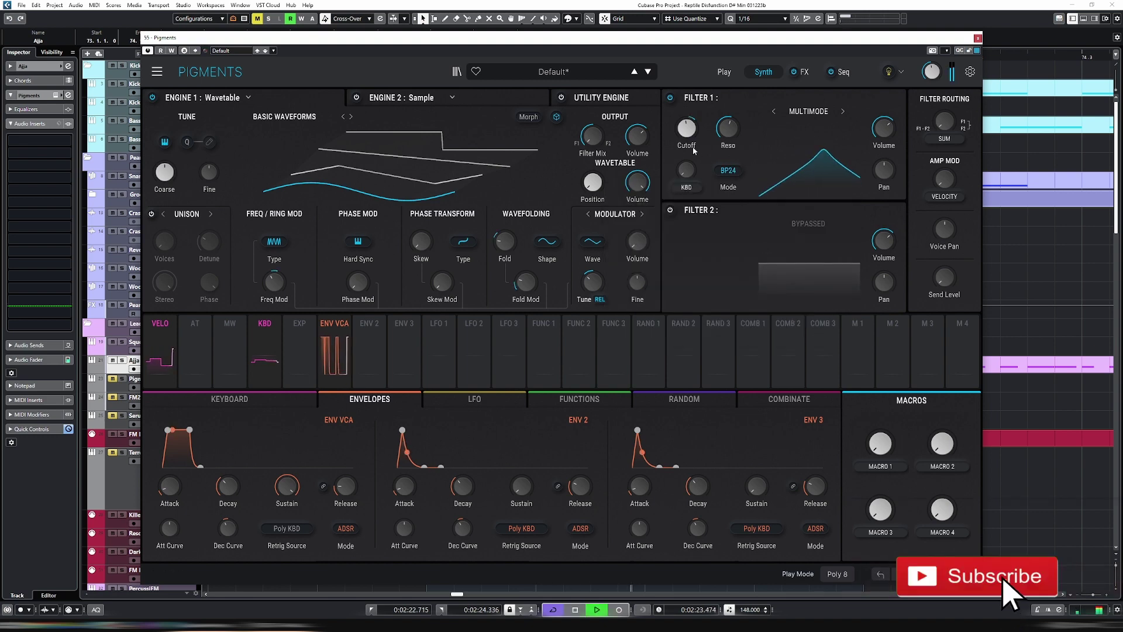
left_click_drag(686, 128, 686, 122)
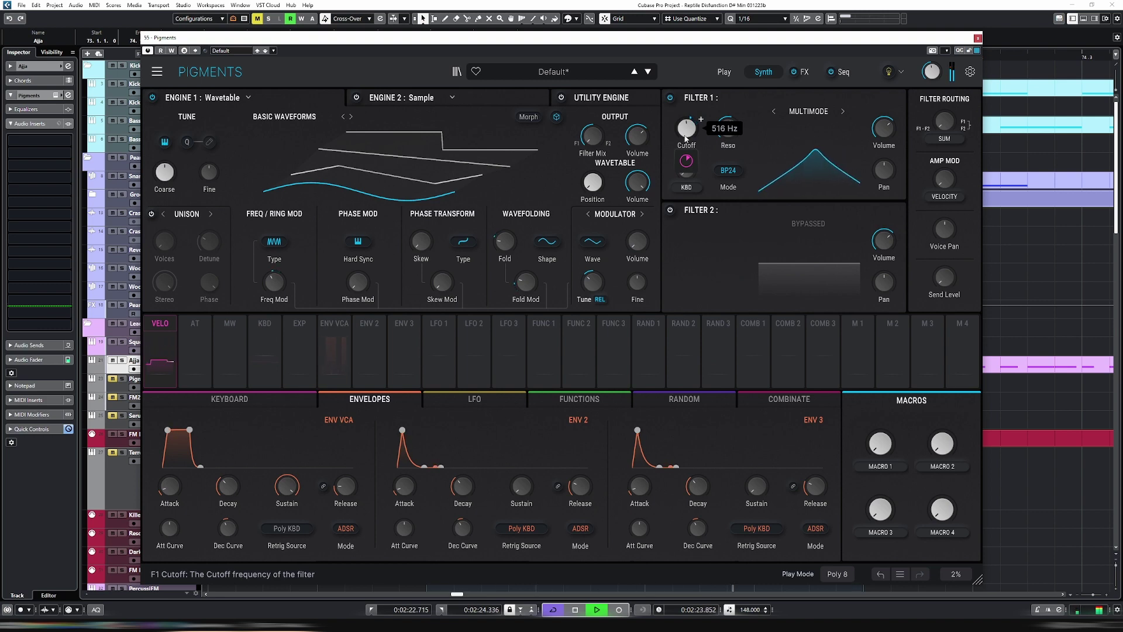
- Audition Filter 1's BP12 mode against BP24, keep BP24, and set the cutoff to 594 Hz before stopping playback
left_click(732, 173)
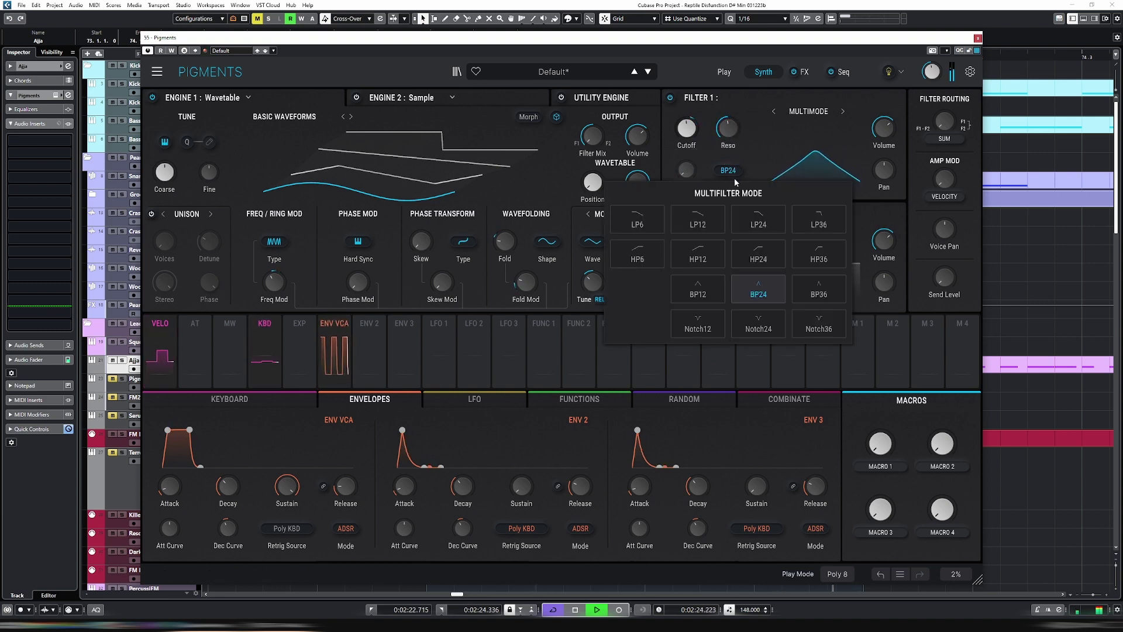
left_click(698, 290)
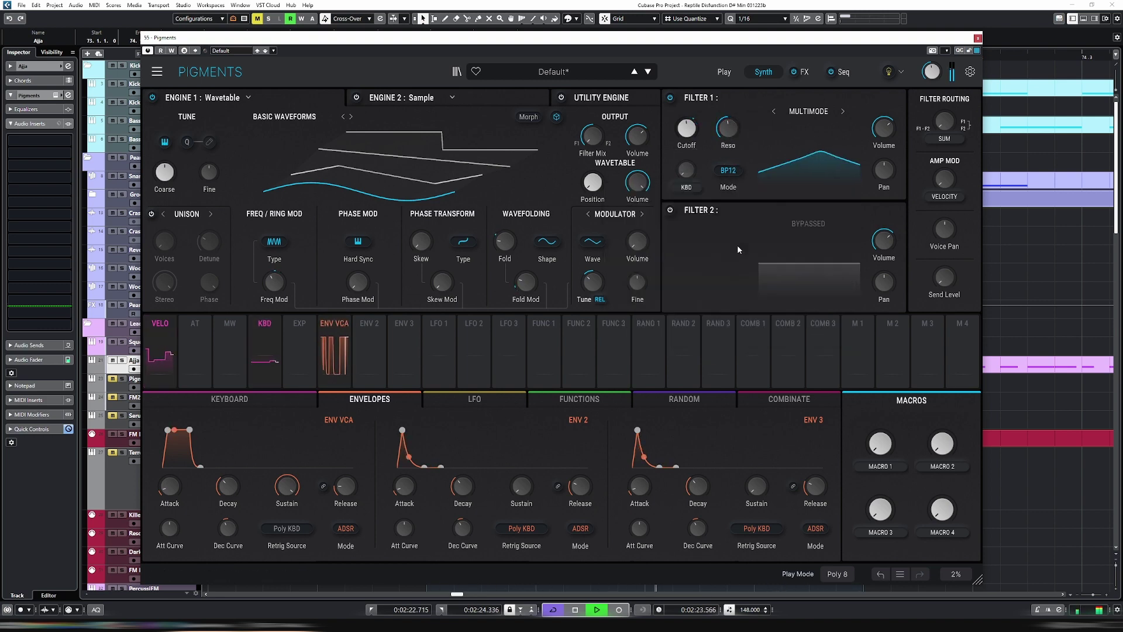
left_click(735, 174)
left_click(758, 288)
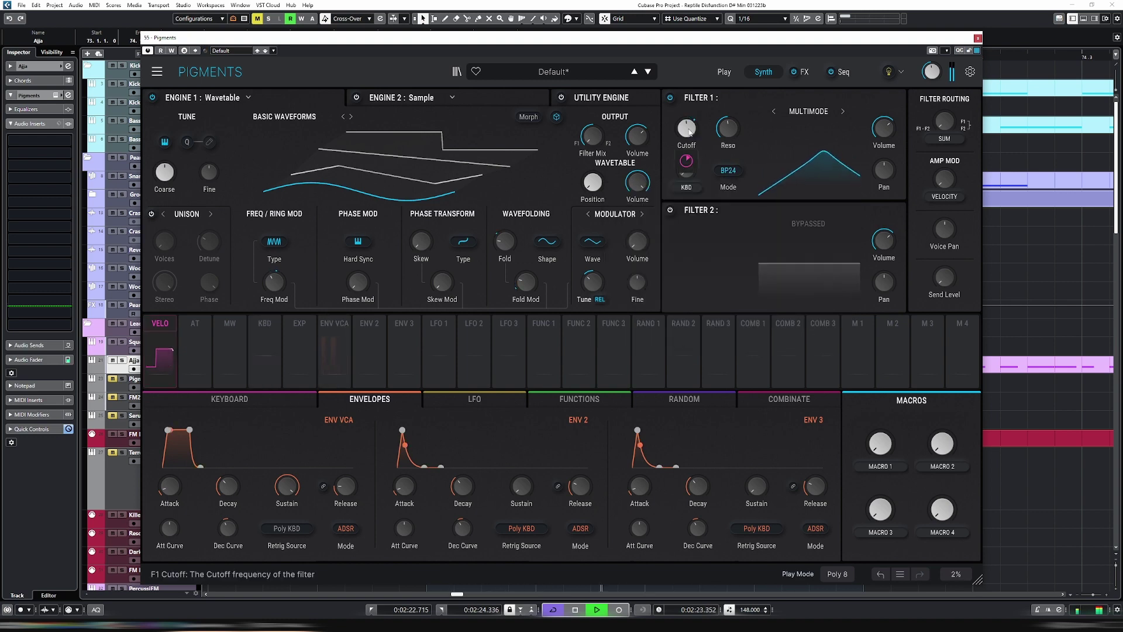
left_click_drag(690, 133, 701, 119)
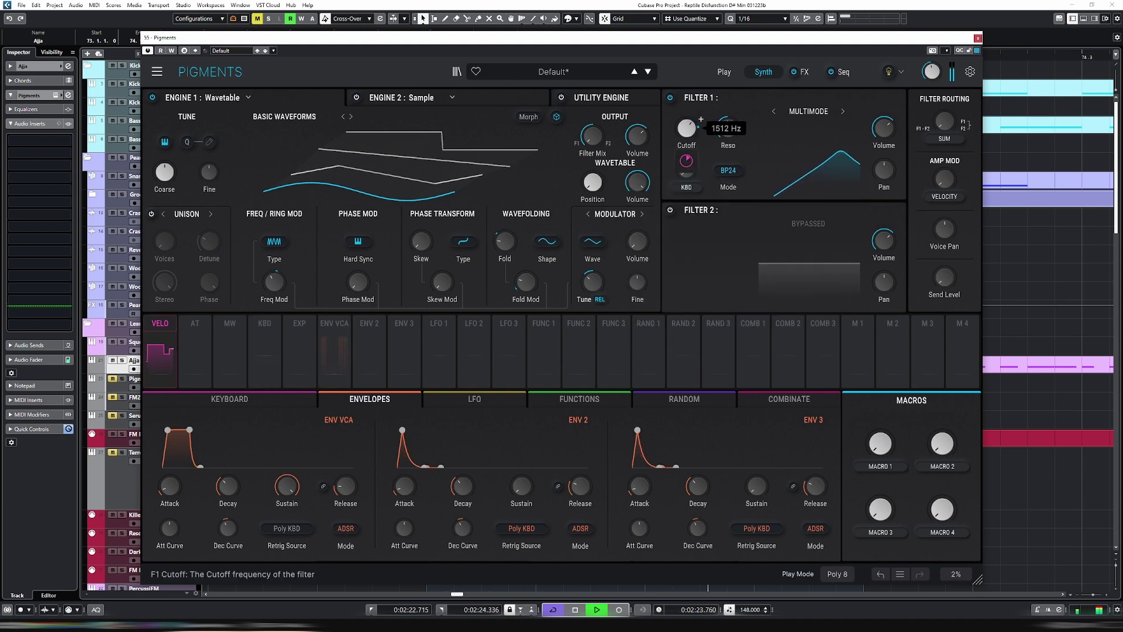
key("space")
- Give LFO 1 a sine waveform and route it to Filter 1's cutoff with an amount of 0.15
left_click(438, 324)
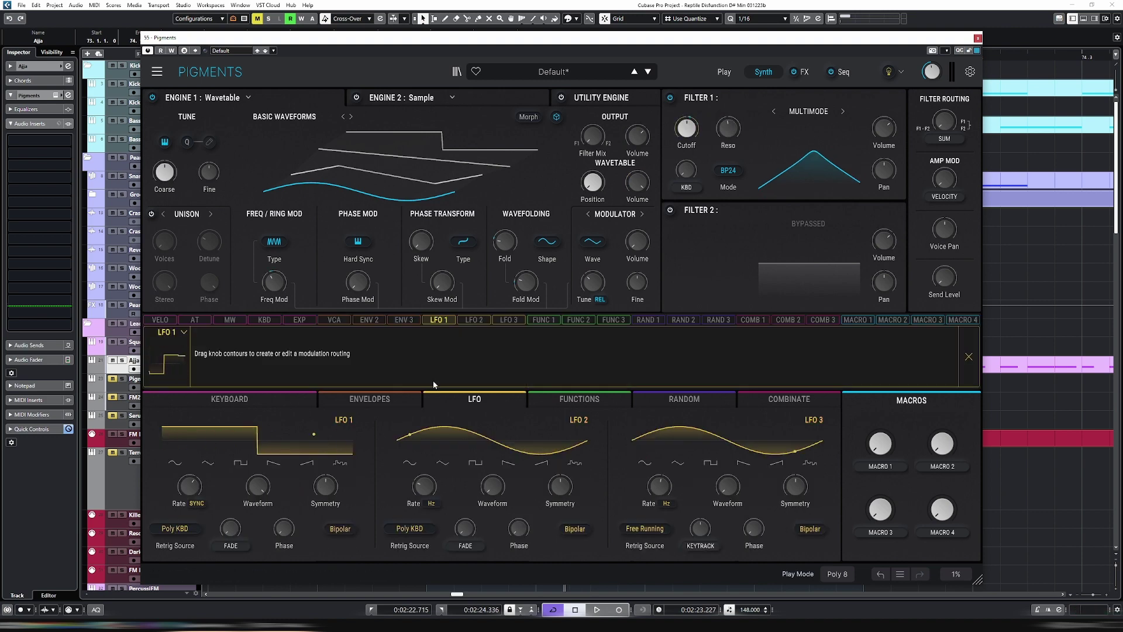
left_click(176, 464)
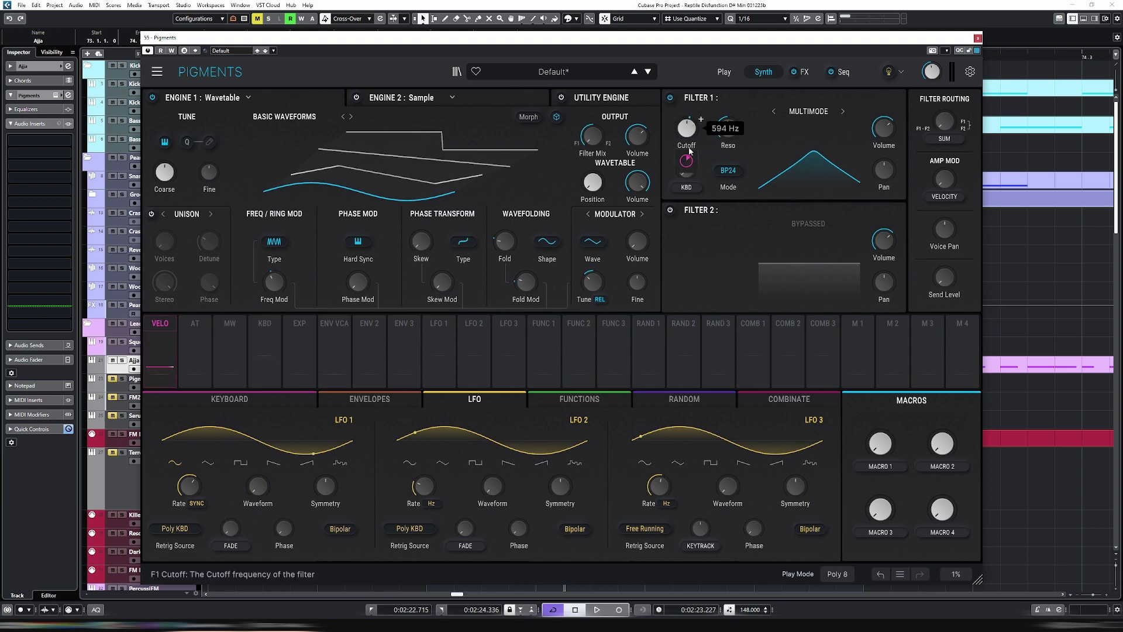
left_click(448, 329)
left_click_drag(677, 124, 677, 114)
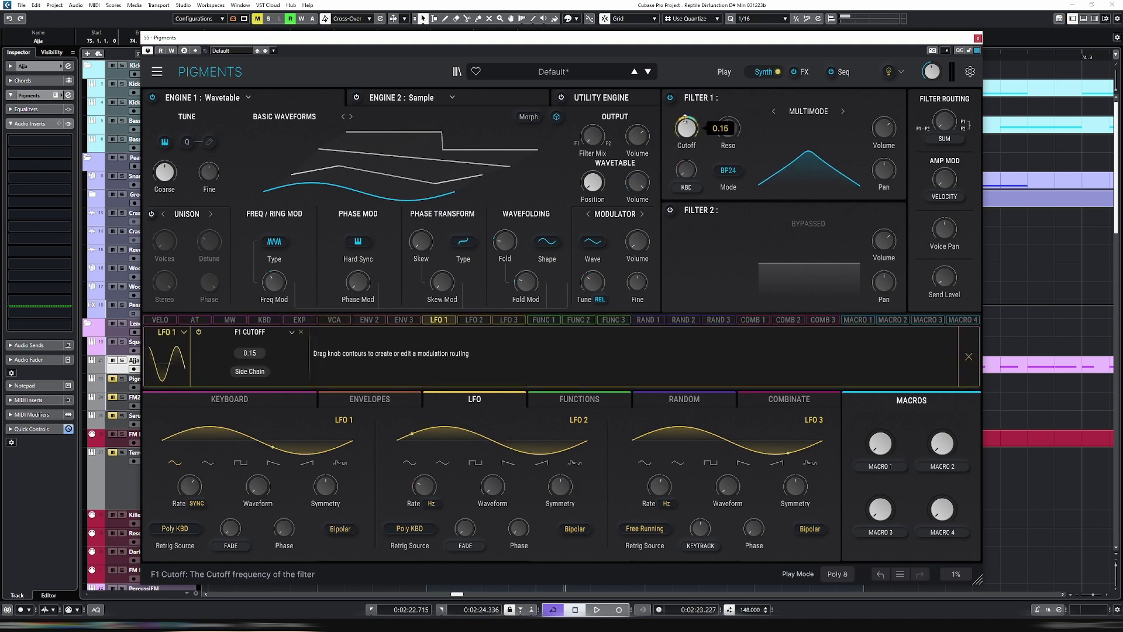
- Adjust LFO 1's tempo-synced rate and fine-tune Filter 1's cutoff while the sequence plays
key("space")
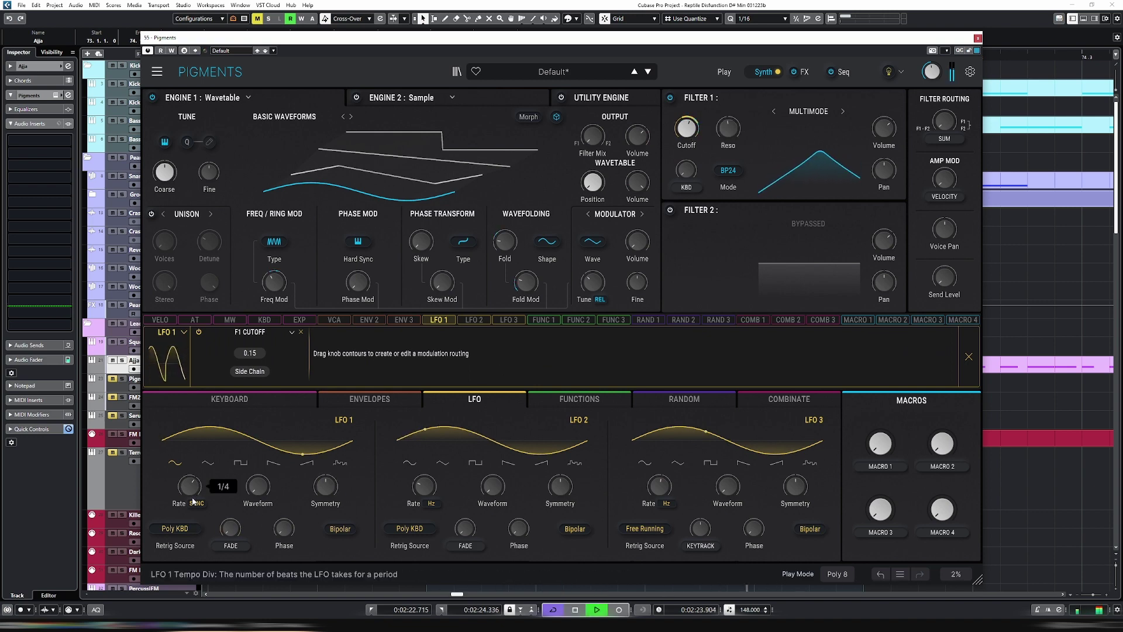
left_click(197, 504)
left_click(237, 474)
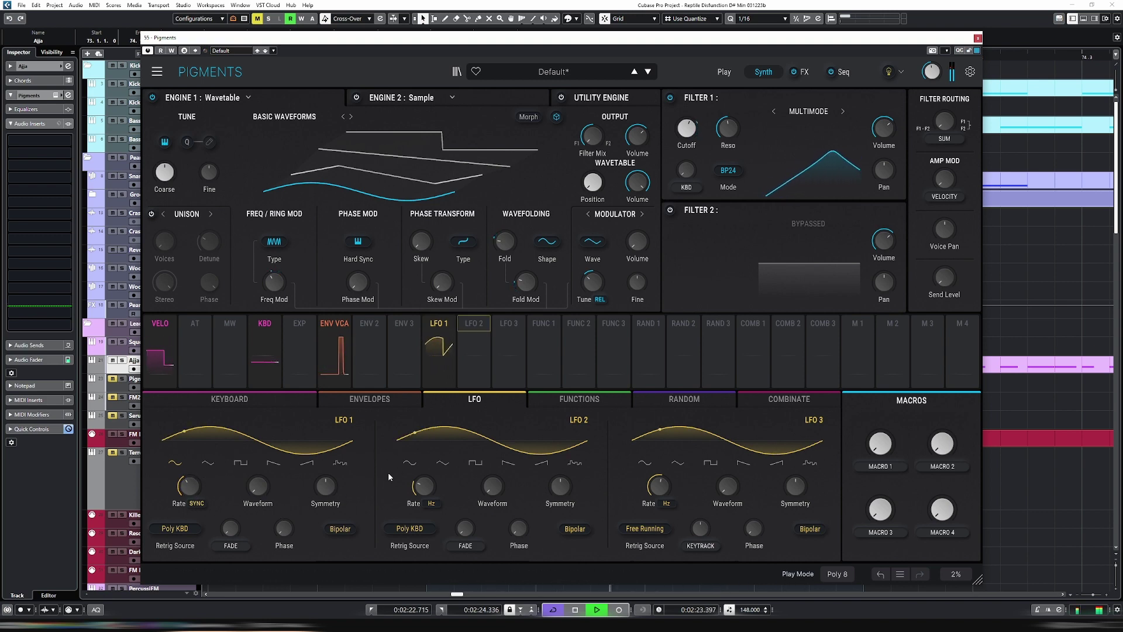
mouse_move(687, 129)
left_click_drag(687, 129, 687, 141)
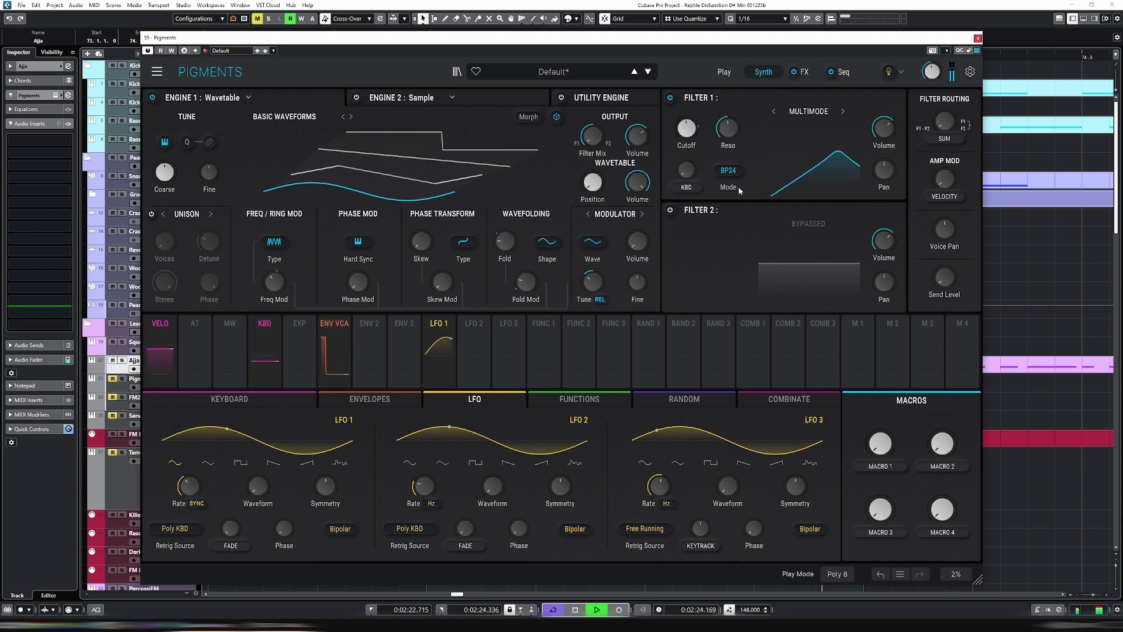
- Audition the looped sequence while inspecting Filter 1's cutoff and the wavetable modulator's volume, and stop playback
key("space")
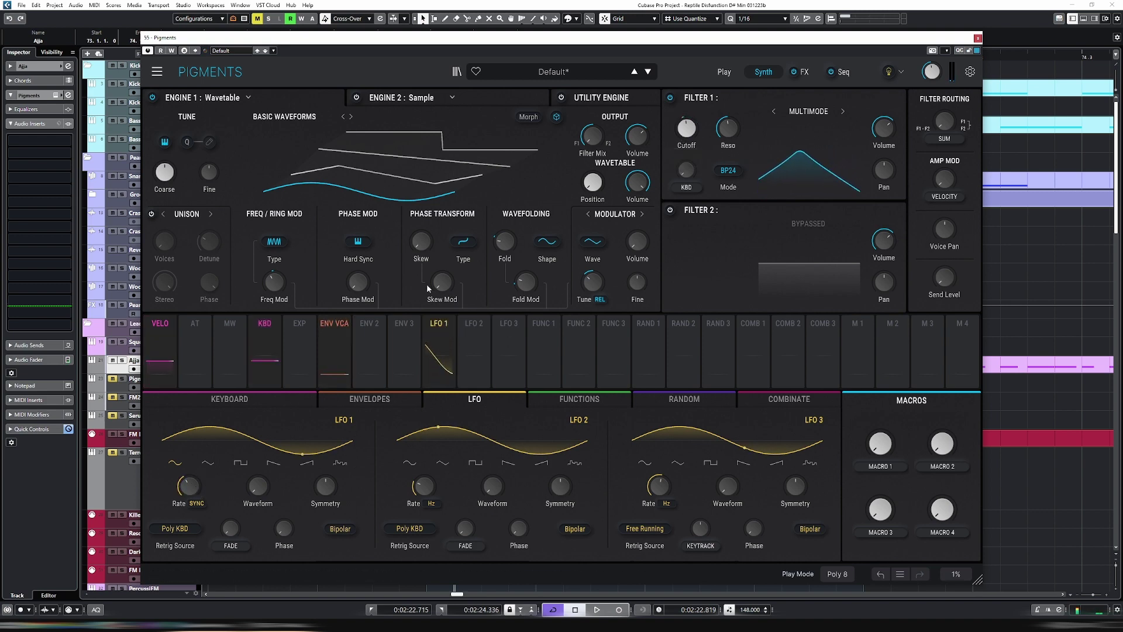
mouse_move(687, 129)
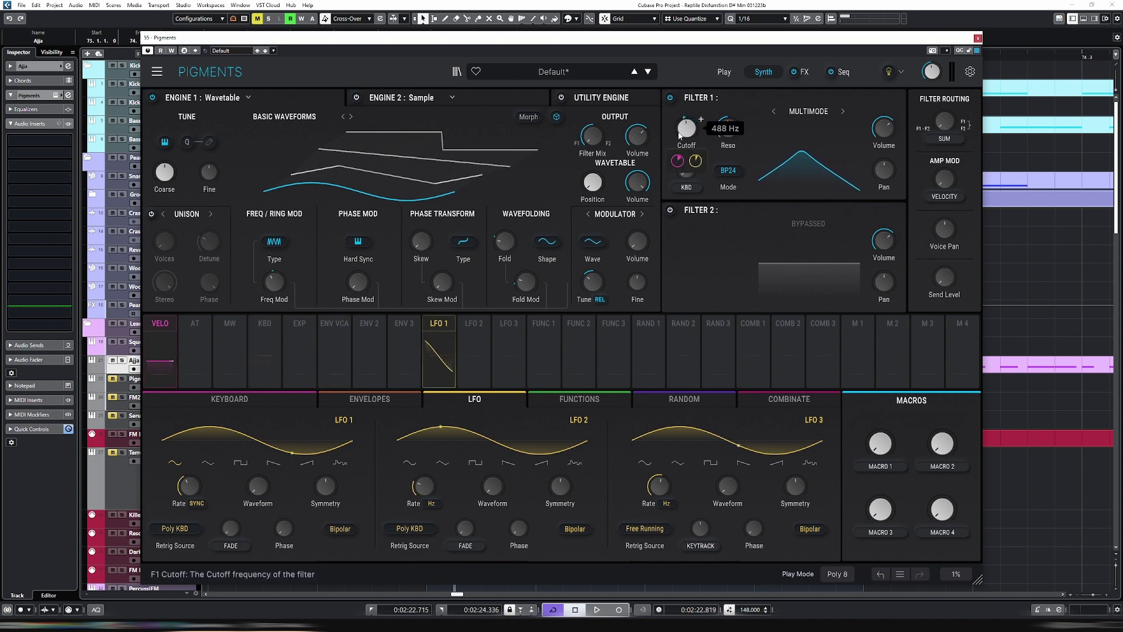
key("space")
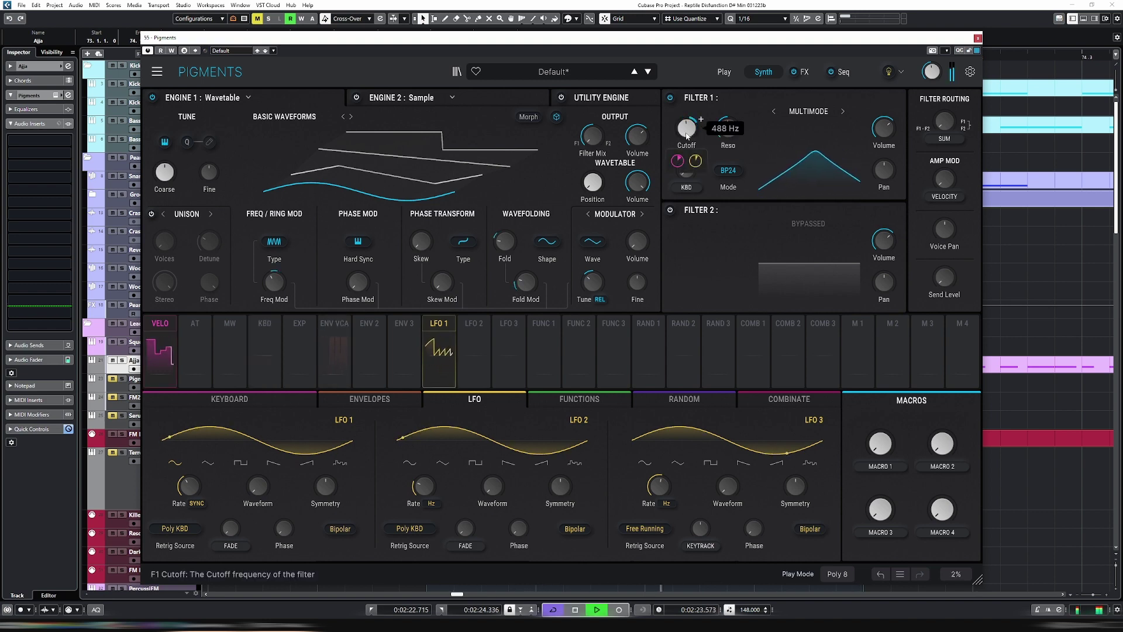
mouse_move(645, 194)
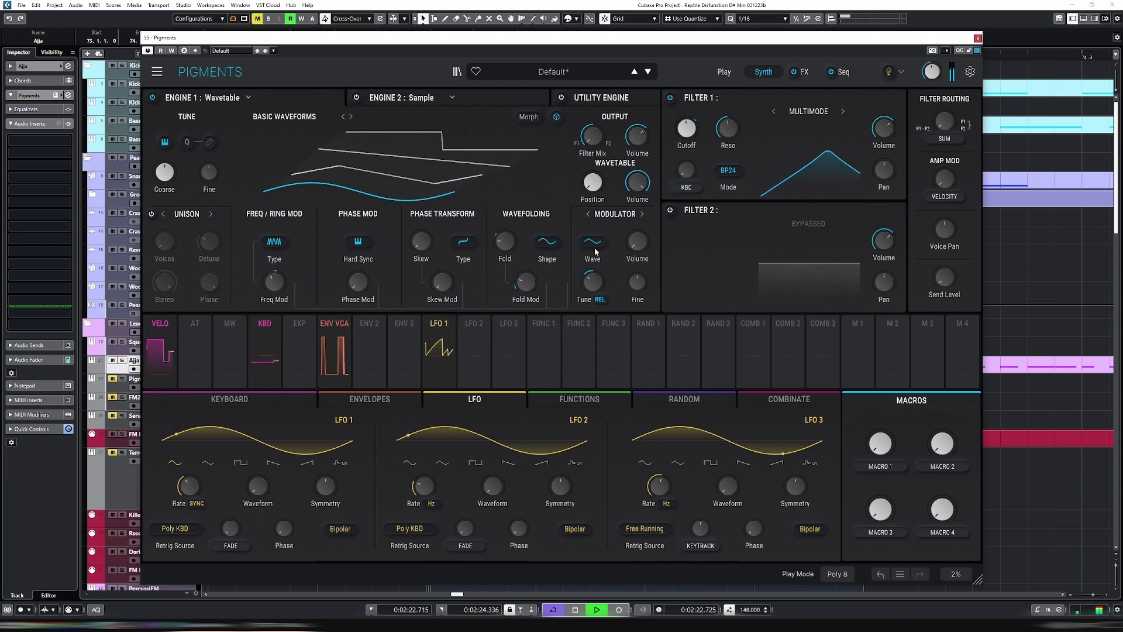
mouse_move(634, 257)
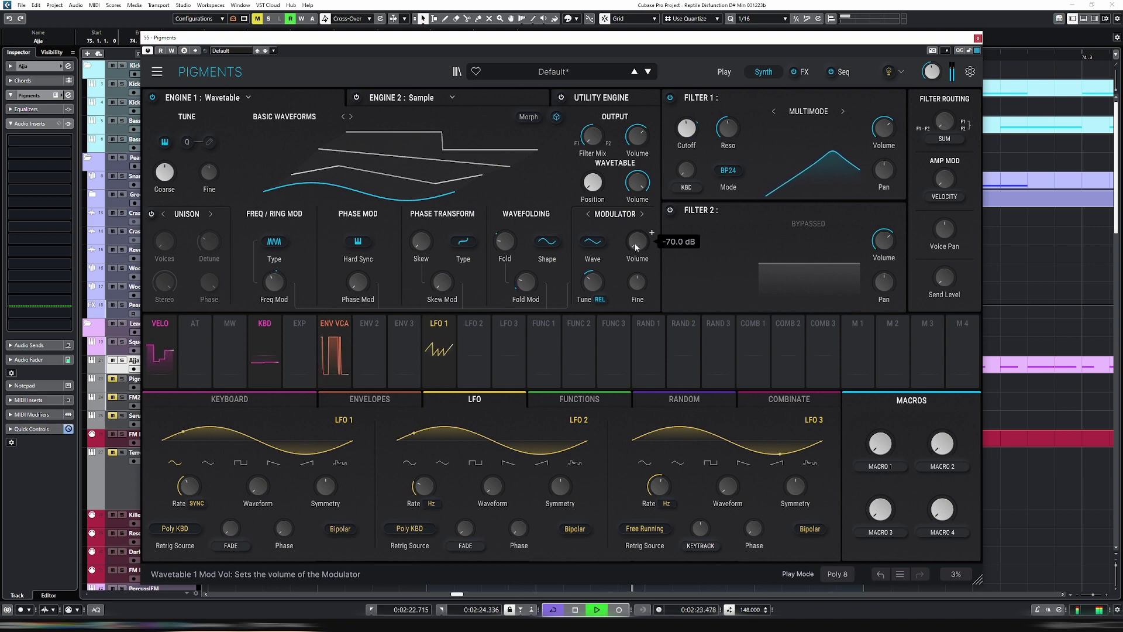
key("space")
- Review the sequencer's pitch, velocity and polyrhythm settings, return to the synth view to audition the lead, and stop playback
left_click(843, 72)
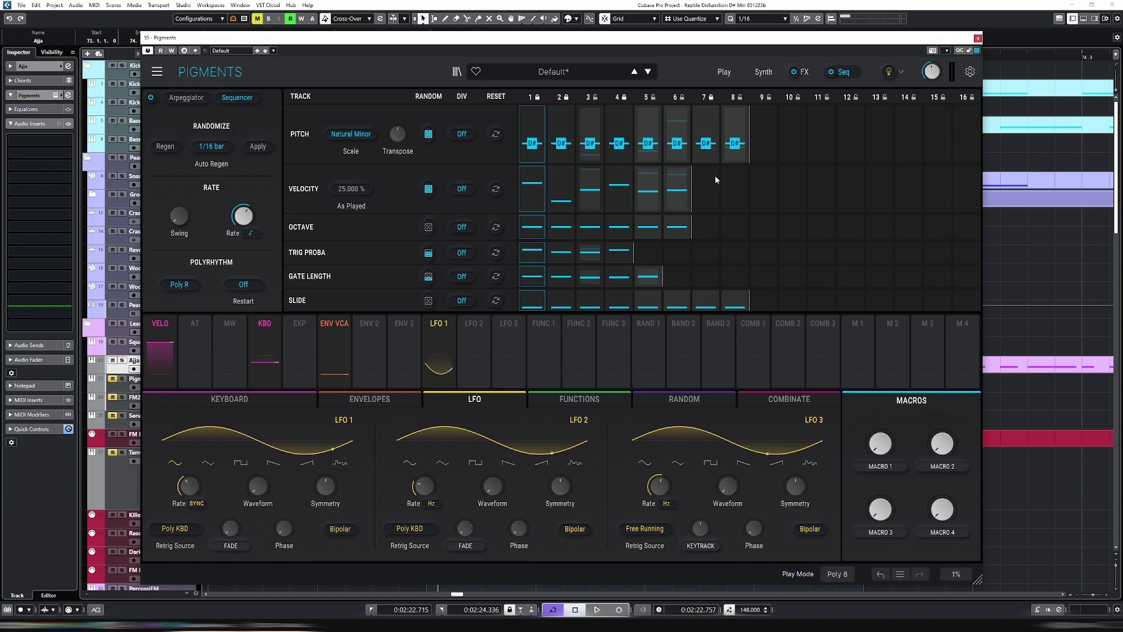
left_click(763, 72)
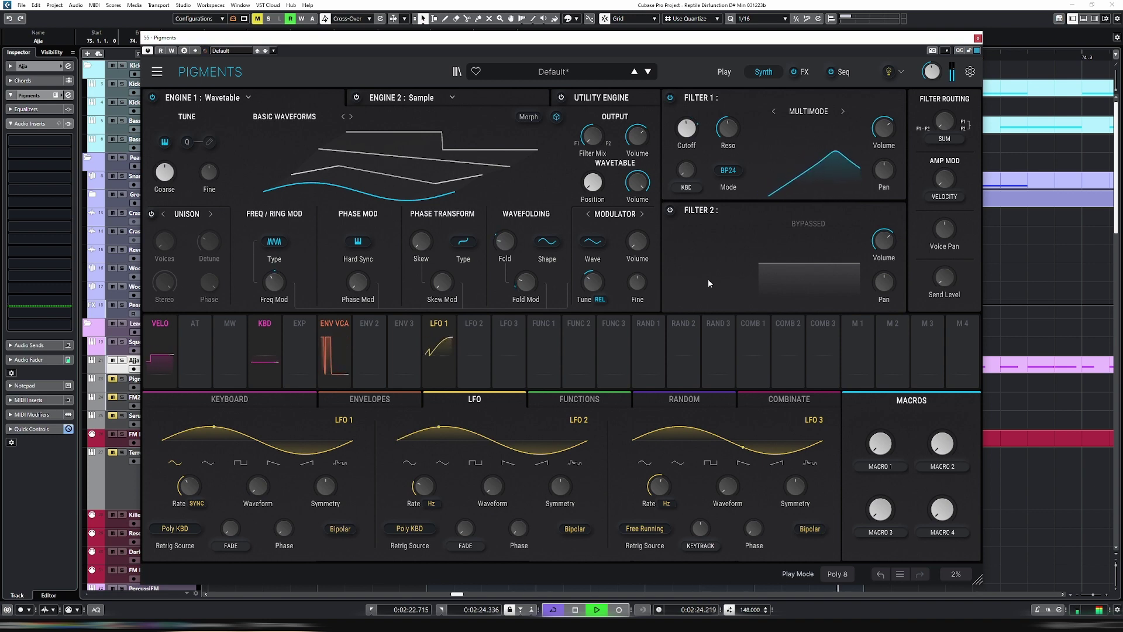
key("space")
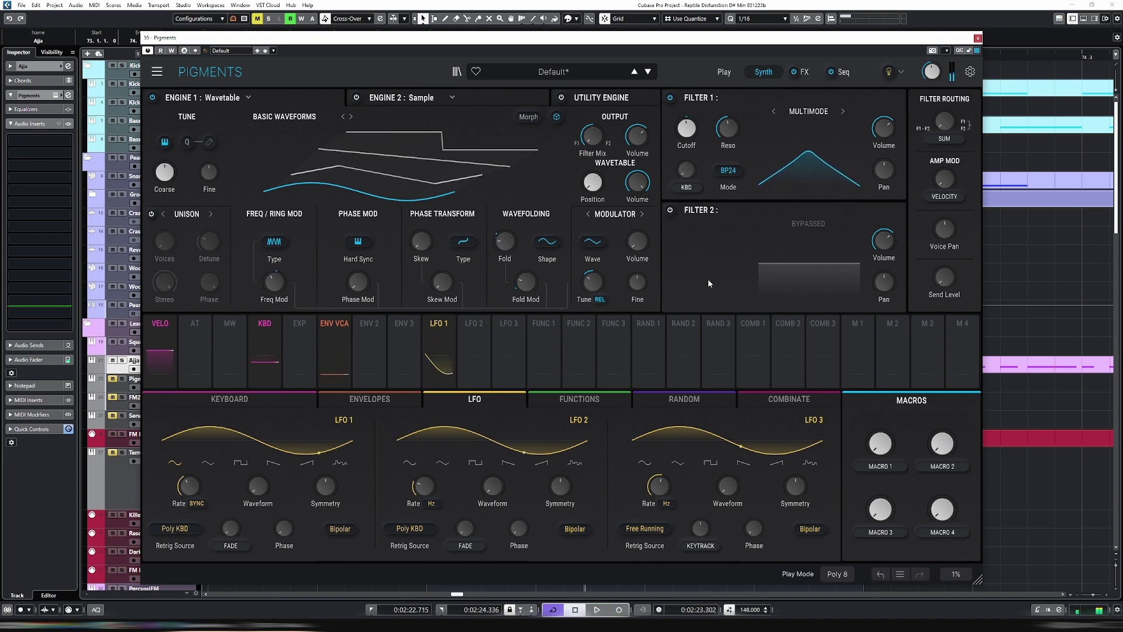